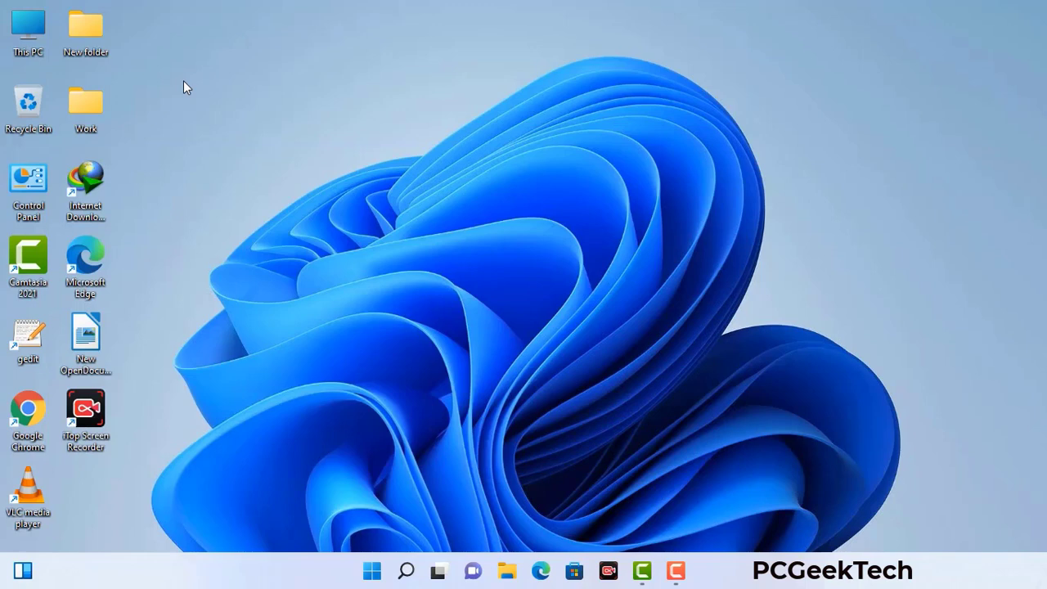
- Open the Run dialog and move it to the upper centre of the screen
{"action": "key", "text": "super+r"}
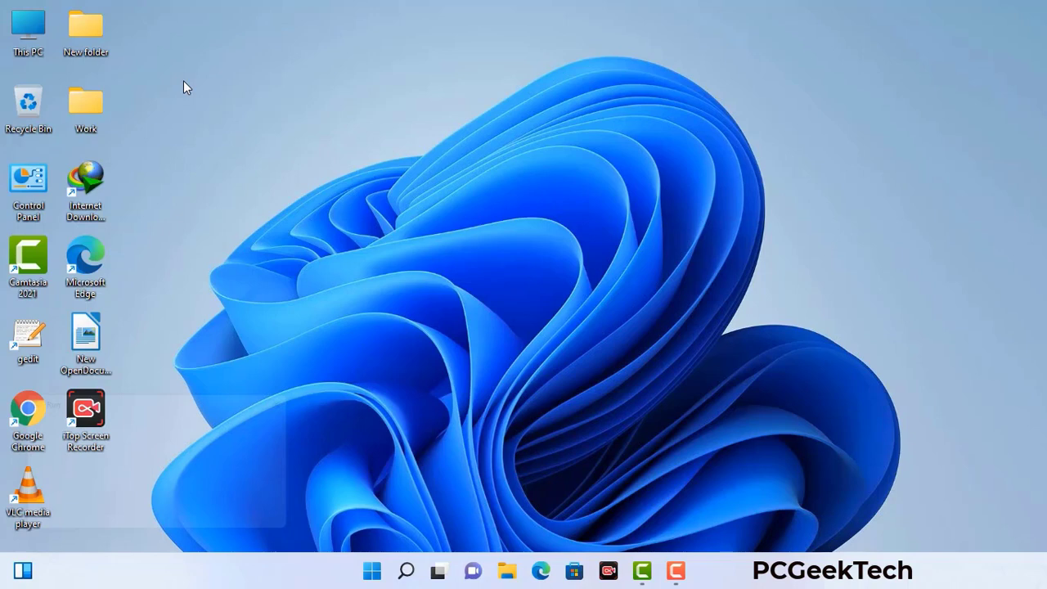
{"action": "left_click_drag", "start_coordinate": [178, 399], "coordinate": [460, 130]}
- Launch msconfig and apply Safe boot with the Network option on the Boot tab
{"action": "left_click", "coordinate": [416, 205]}
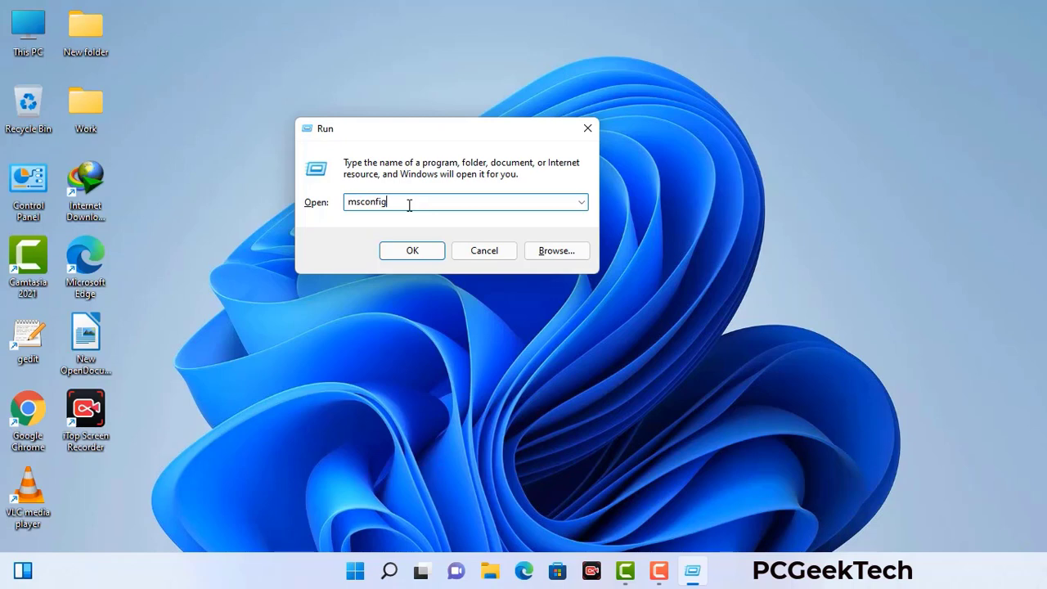
{"action": "left_click", "coordinate": [409, 252]}
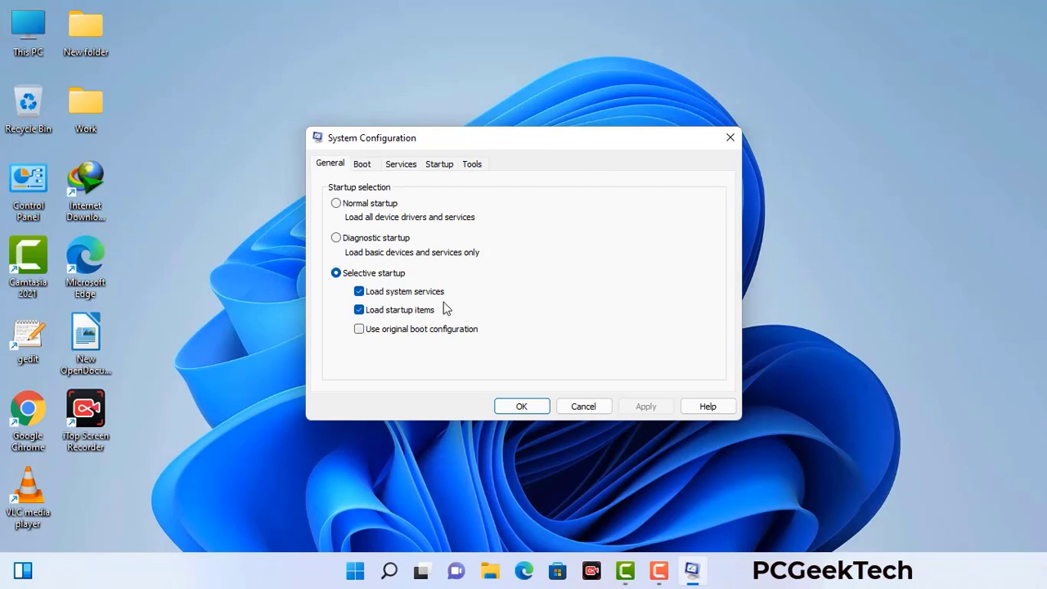
{"action": "left_click", "coordinate": [362, 165]}
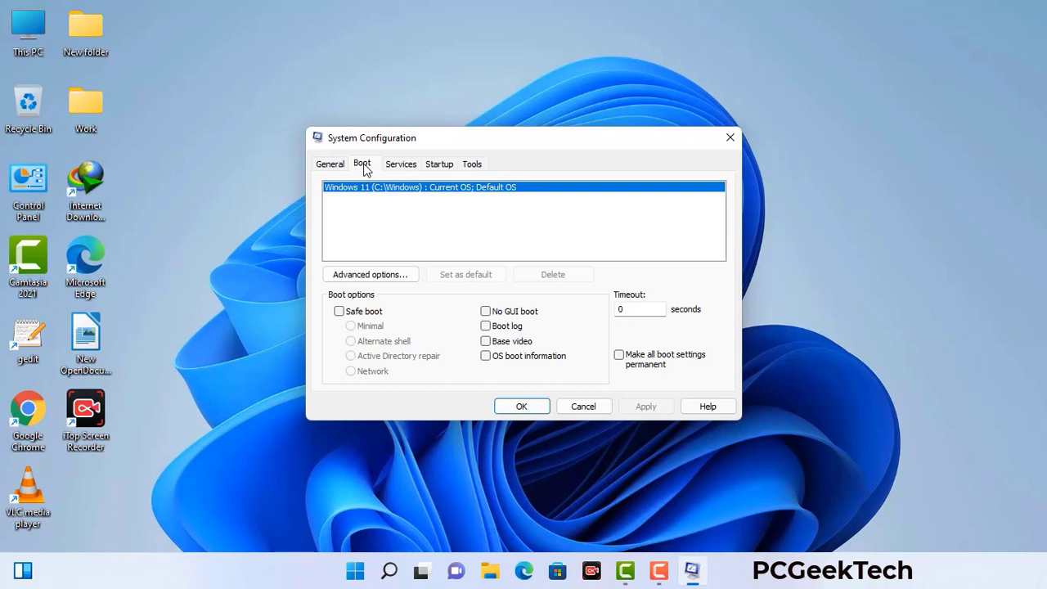
{"action": "left_click", "coordinate": [338, 312]}
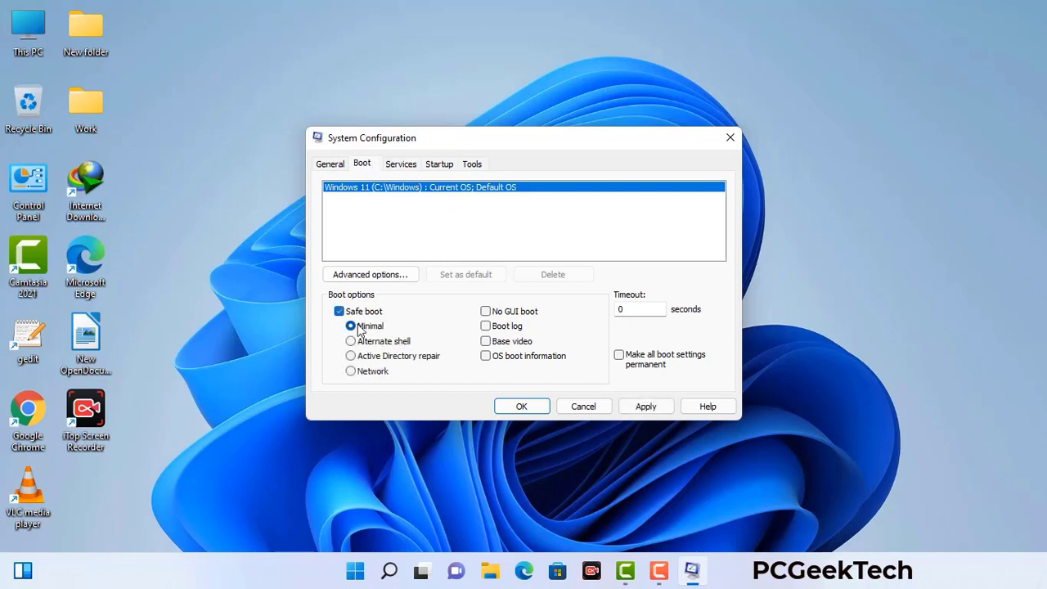
{"action": "left_click", "coordinate": [373, 372]}
{"action": "left_click", "coordinate": [645, 407]}
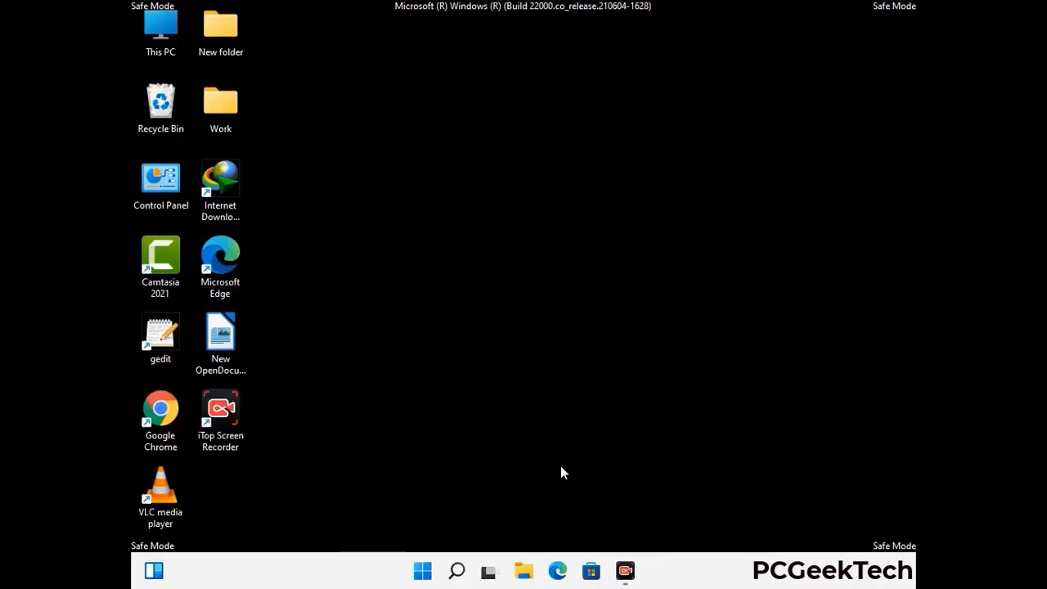
- Turn on 'Show hidden files, folders, and drives' in File Explorer Options, then close Control Panel
{"action": "double_click", "coordinate": [161, 194]}
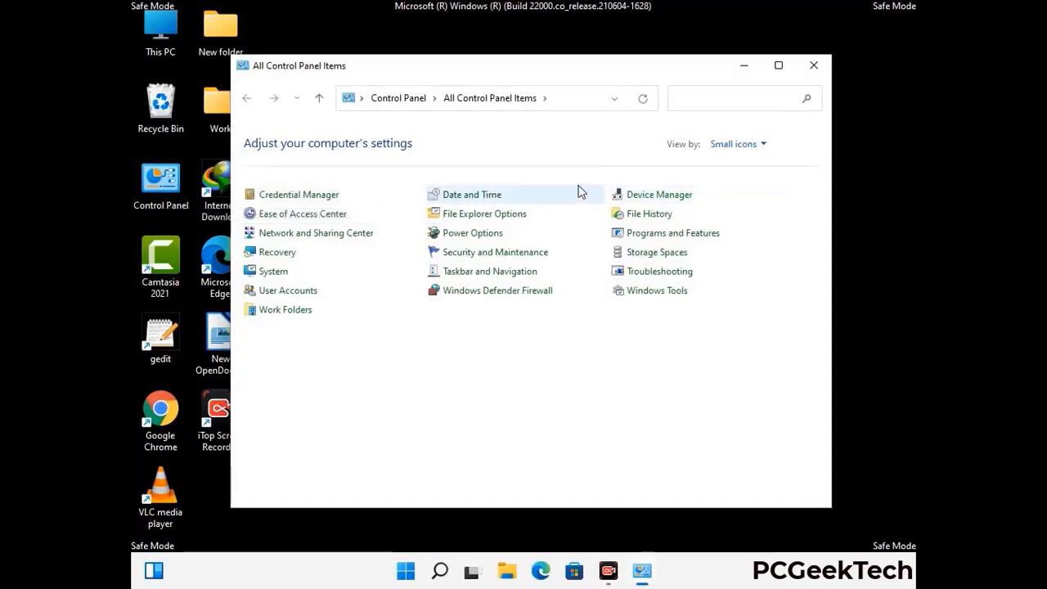
{"action": "left_click", "coordinate": [504, 218]}
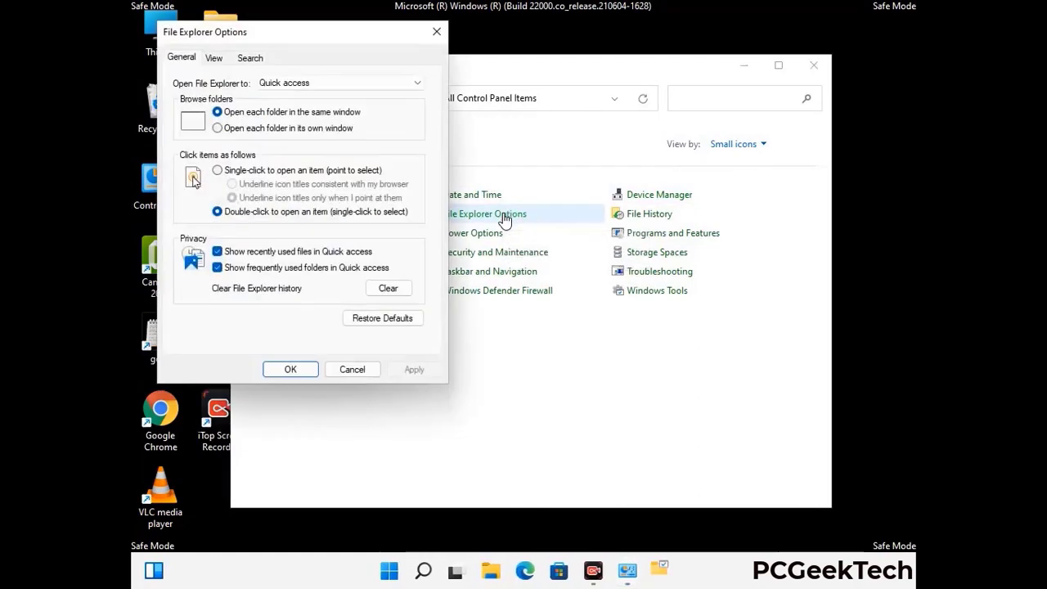
{"action": "left_click", "coordinate": [217, 59]}
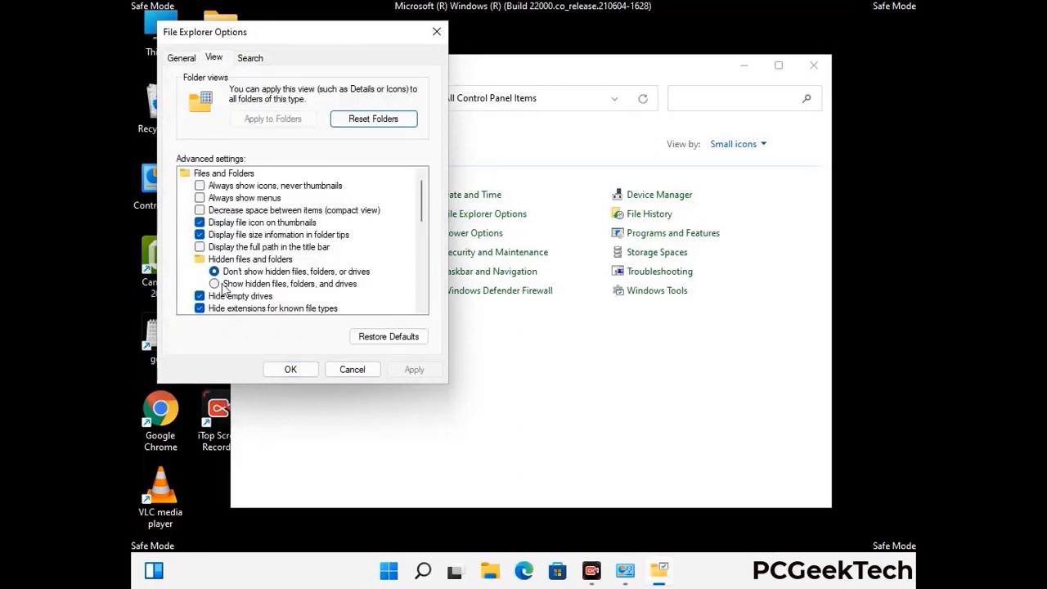
{"action": "left_click", "coordinate": [214, 284]}
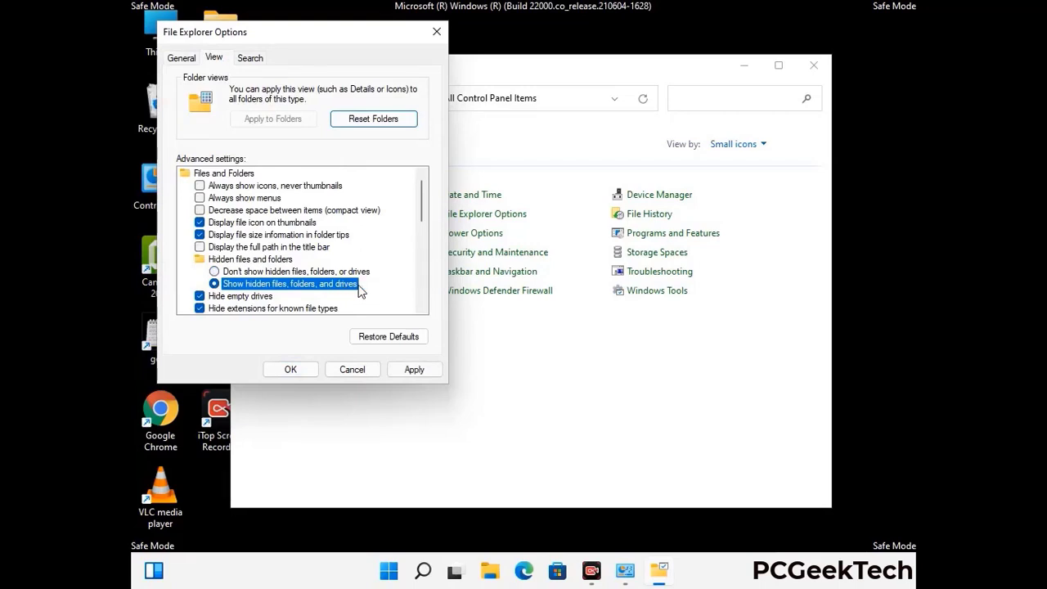
{"action": "left_click", "coordinate": [413, 370]}
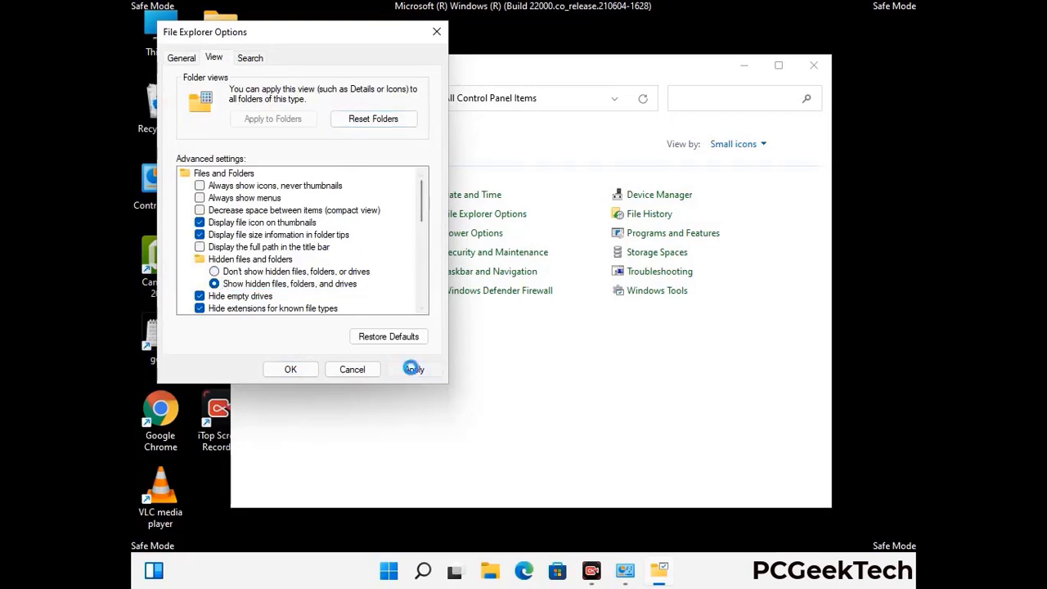
{"action": "left_click", "coordinate": [278, 371]}
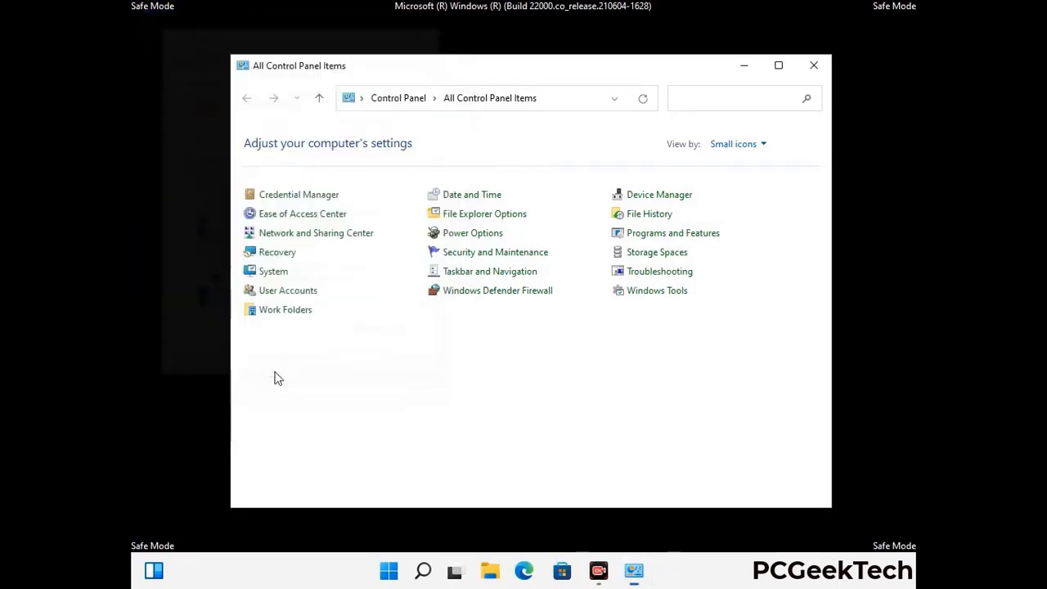
{"action": "left_click", "coordinate": [813, 66]}
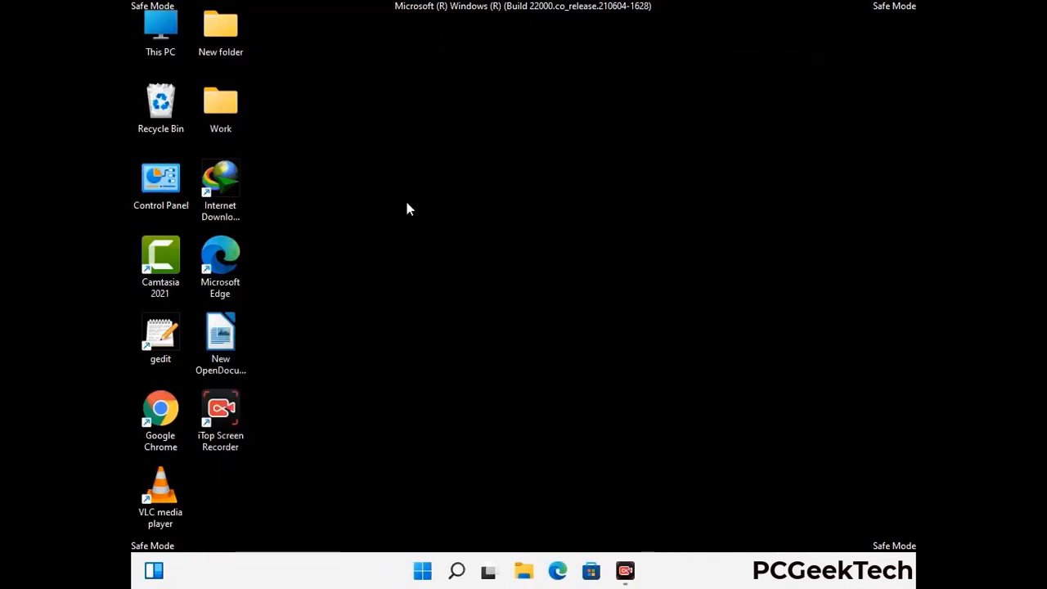
- Browse from This PC to C:\Windows\System32\drivers\etc in File Explorer
{"action": "double_click", "coordinate": [155, 51]}
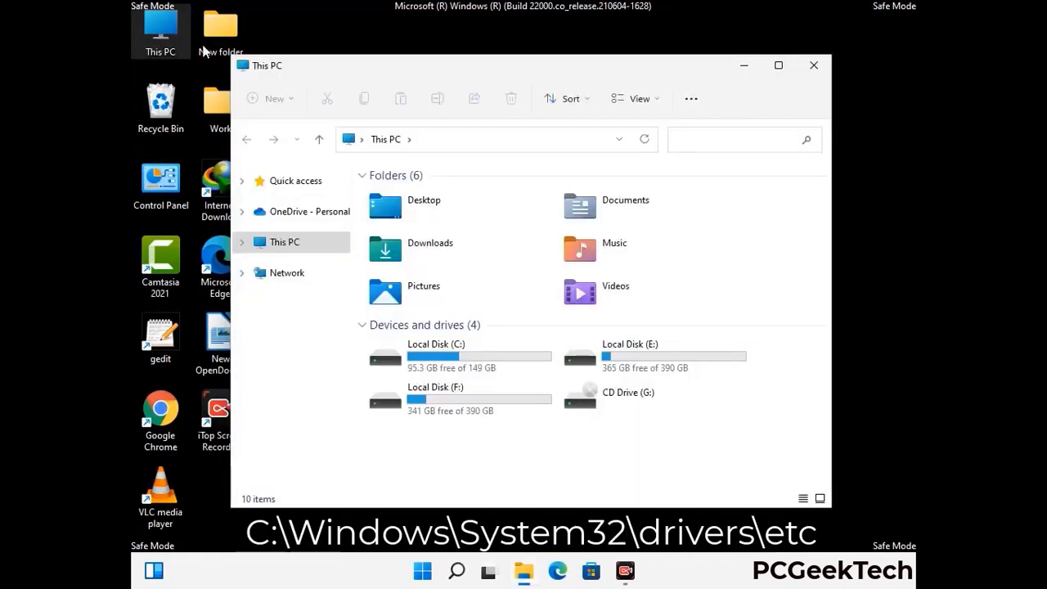
{"action": "double_click", "coordinate": [458, 361]}
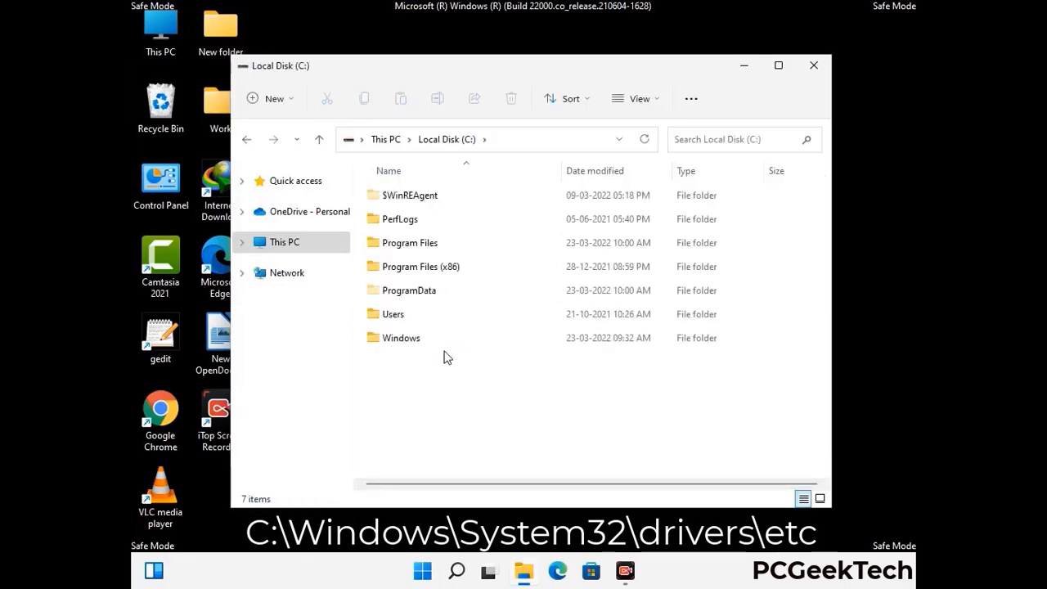
{"action": "double_click", "coordinate": [392, 342]}
{"action": "scroll", "coordinate": [524, 350], "scroll_direction": "down", "scroll_amount": 5}
{"action": "scroll", "coordinate": [515, 355], "scroll_direction": "down", "scroll_amount": 12}
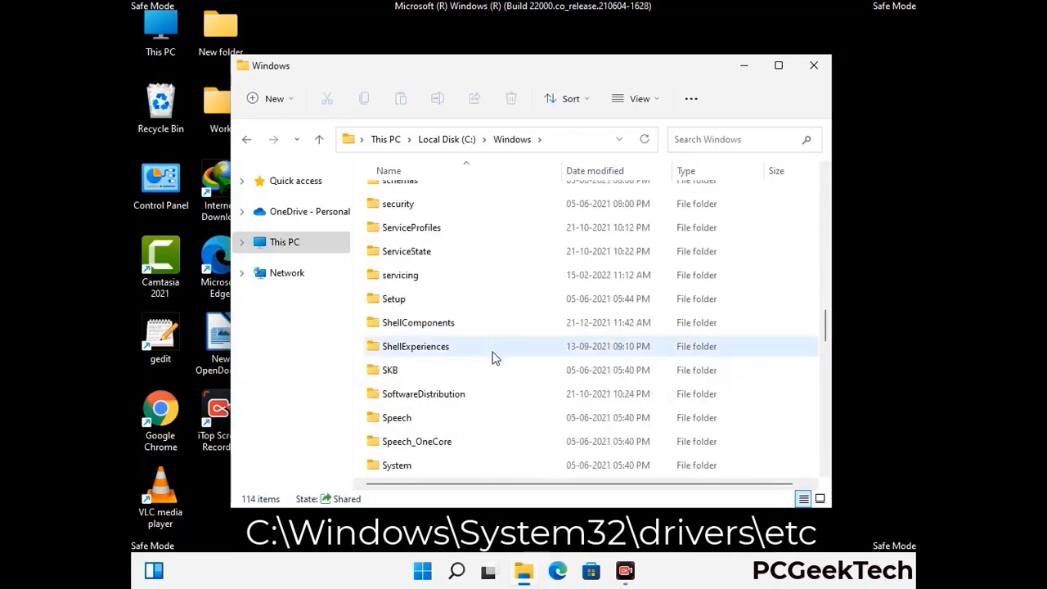
{"action": "scroll", "coordinate": [493, 357], "scroll_direction": "down", "scroll_amount": 2}
{"action": "double_click", "coordinate": [400, 346]}
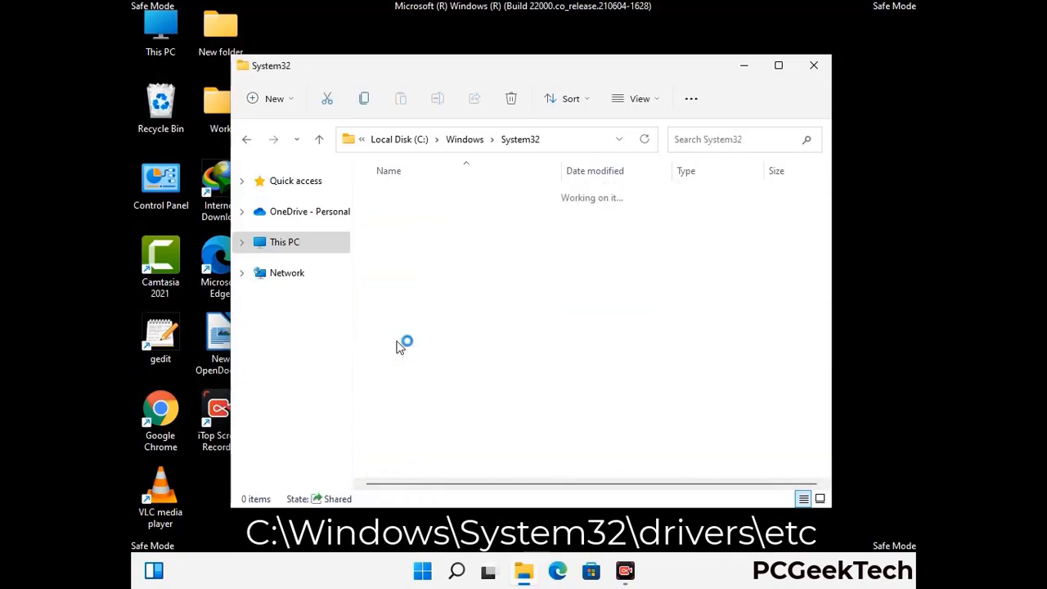
{"action": "scroll", "coordinate": [450, 356], "scroll_direction": "down", "scroll_amount": 5}
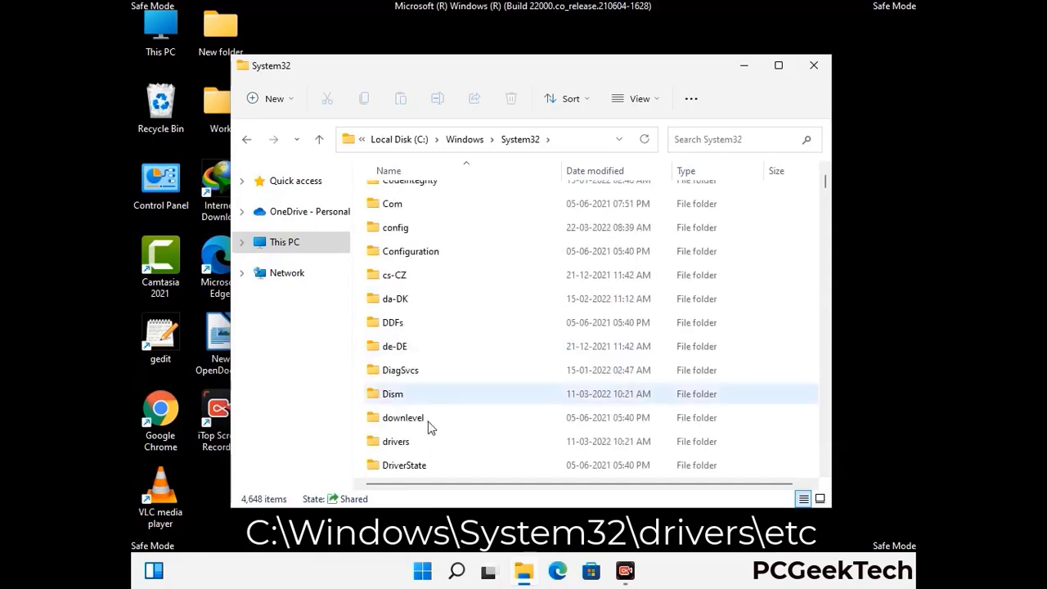
{"action": "double_click", "coordinate": [408, 444]}
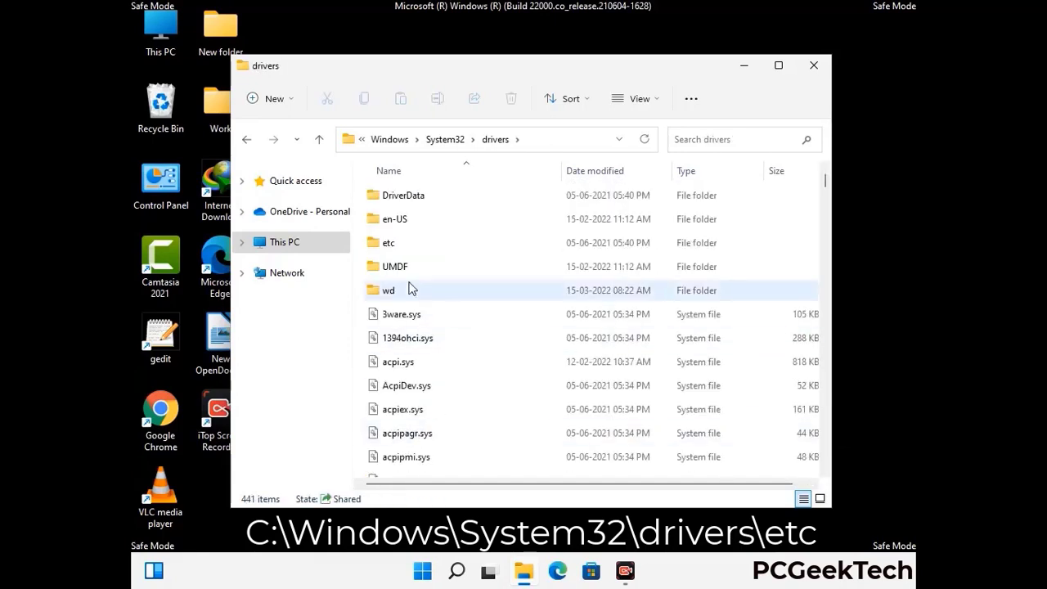
{"action": "double_click", "coordinate": [391, 243]}
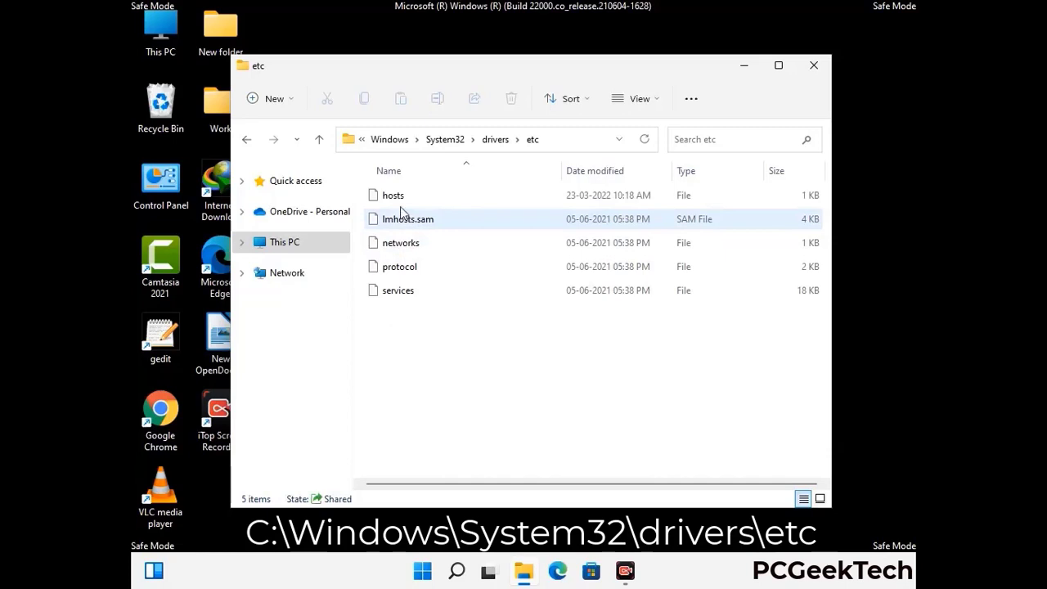
- Open the hosts file with Notepad
{"action": "left_click", "coordinate": [397, 196]}
{"action": "double_click", "coordinate": [397, 196]}
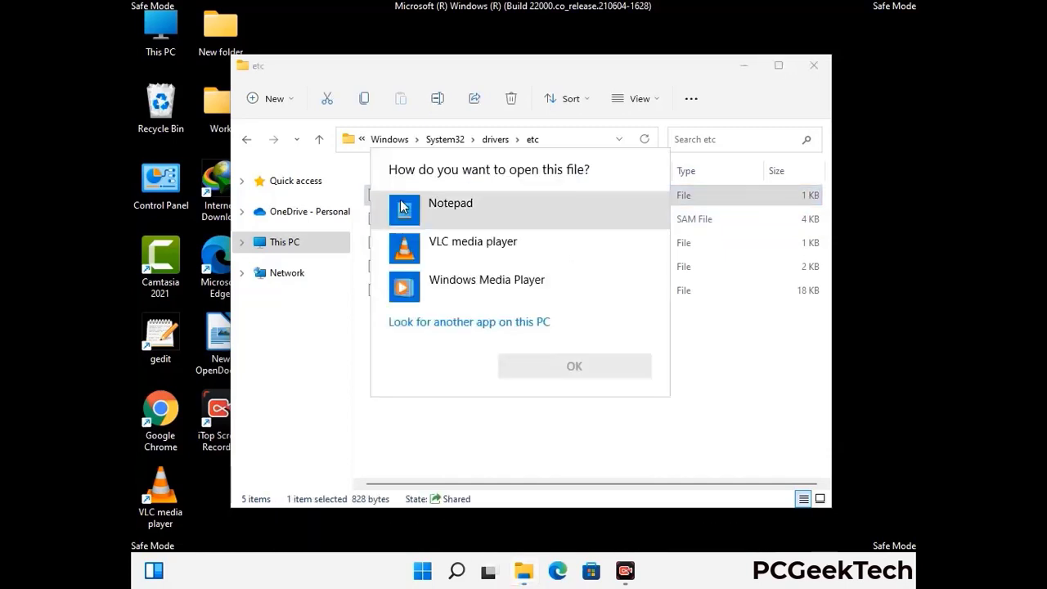
{"action": "left_click", "coordinate": [466, 208]}
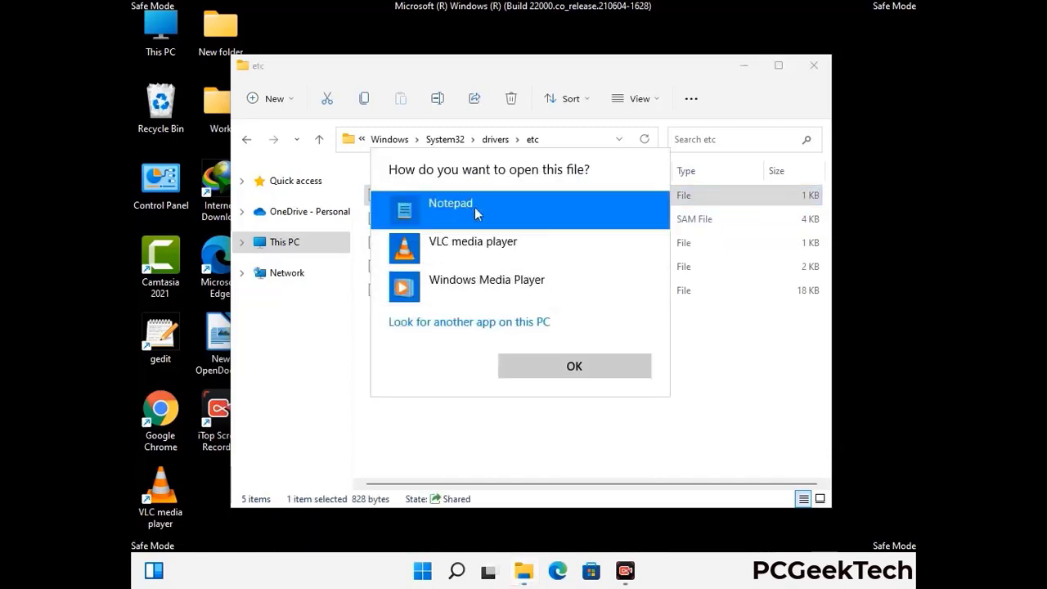
{"action": "left_click", "coordinate": [575, 368]}
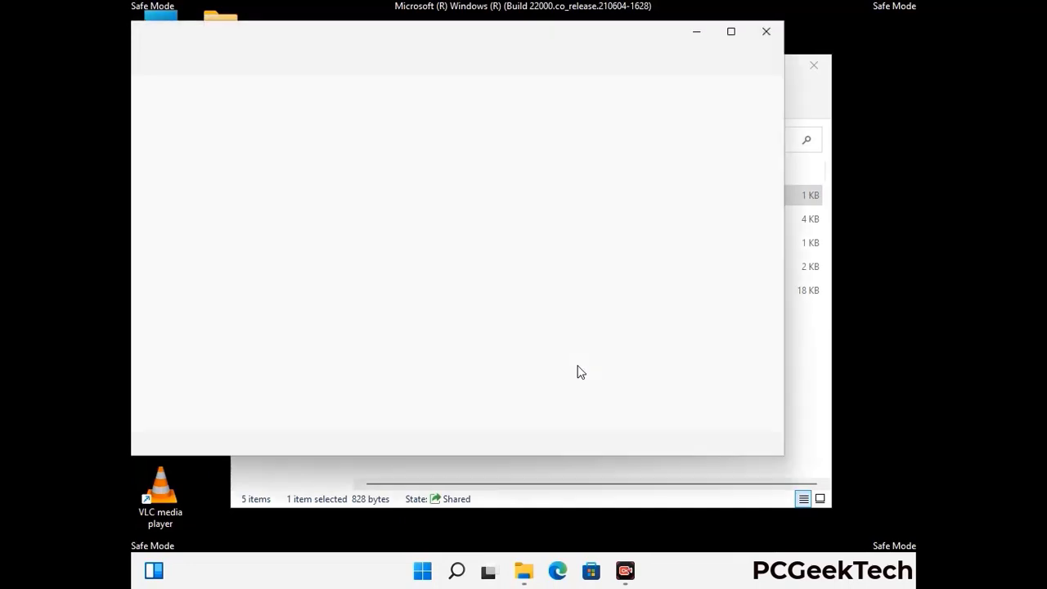
- Add an empty line at the end of the hosts file and save it
{"action": "left_click_drag", "start_coordinate": [458, 46], "coordinate": [560, 54]}
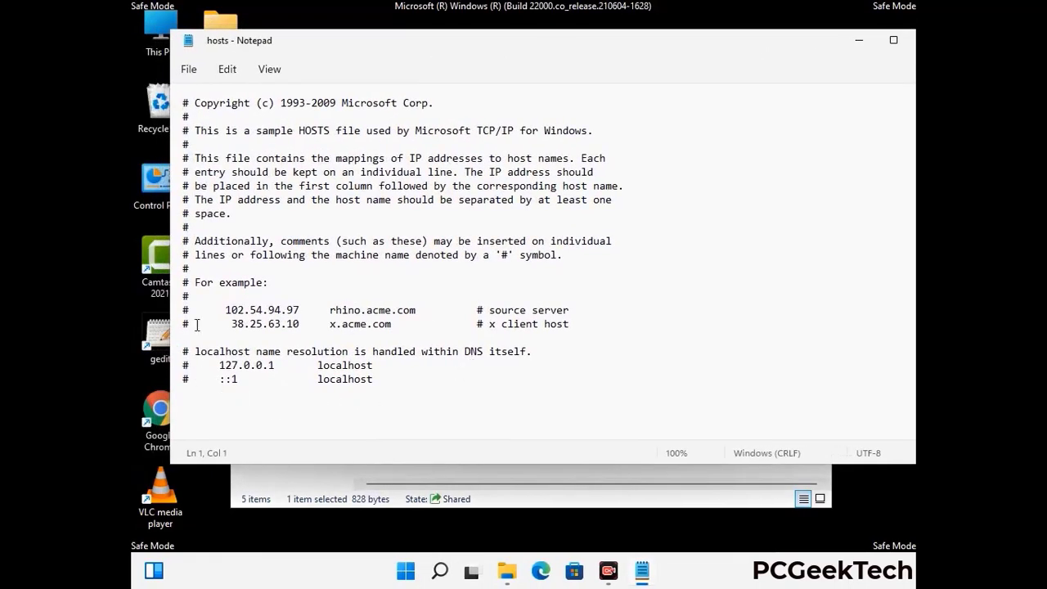
{"action": "left_click", "coordinate": [393, 384]}
{"action": "key", "text": "Return"}
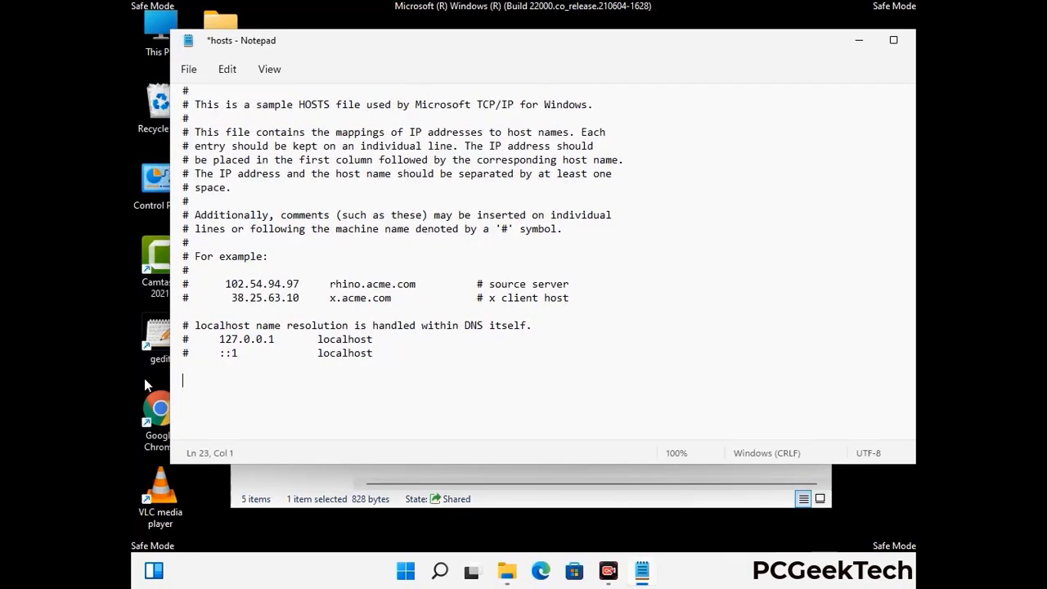
{"action": "left_click", "coordinate": [189, 71]}
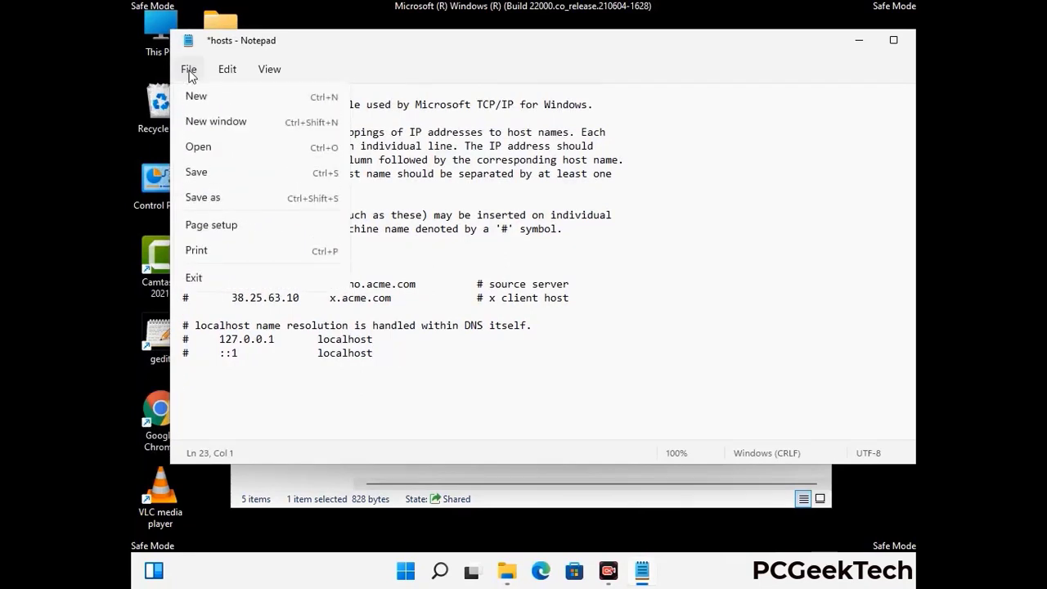
{"action": "left_click", "coordinate": [196, 175]}
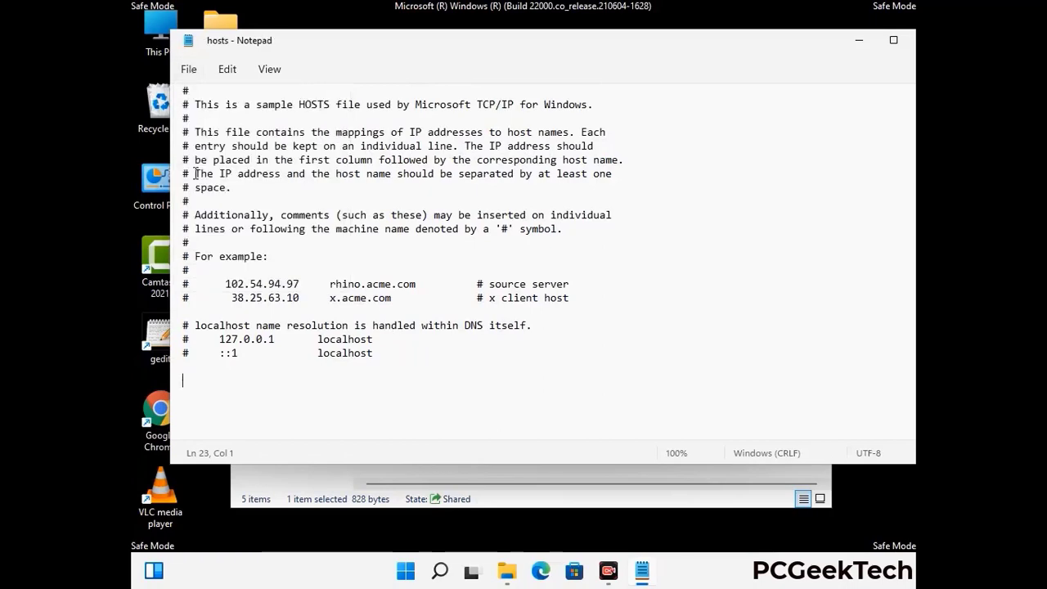
- Close Notepad and the etc folder window
{"action": "left_click_drag", "start_coordinate": [792, 48], "coordinate": [673, 47]}
{"action": "left_click", "coordinate": [802, 40]}
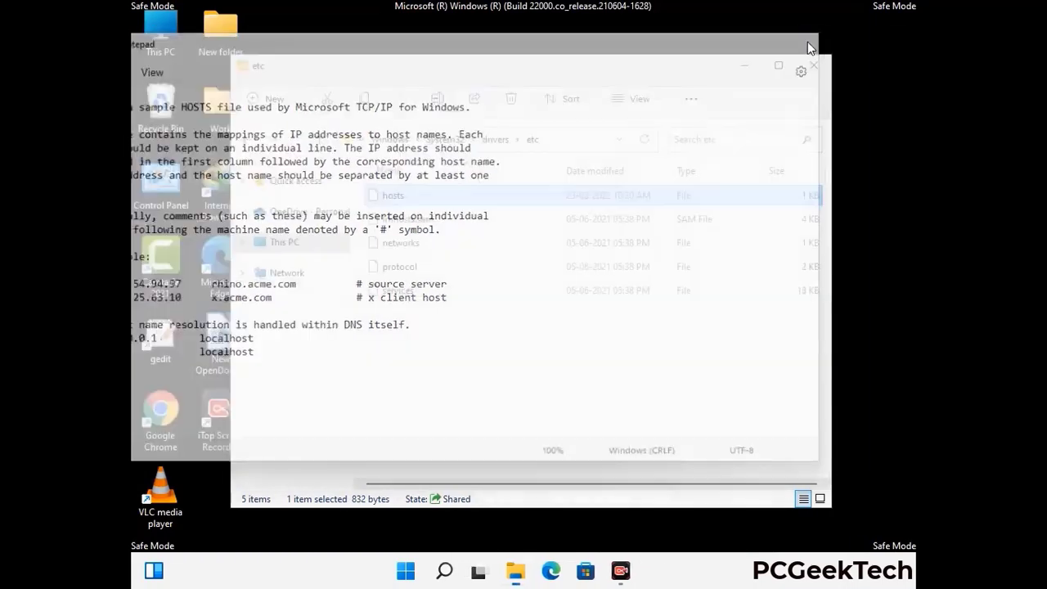
{"action": "left_click", "coordinate": [815, 63]}
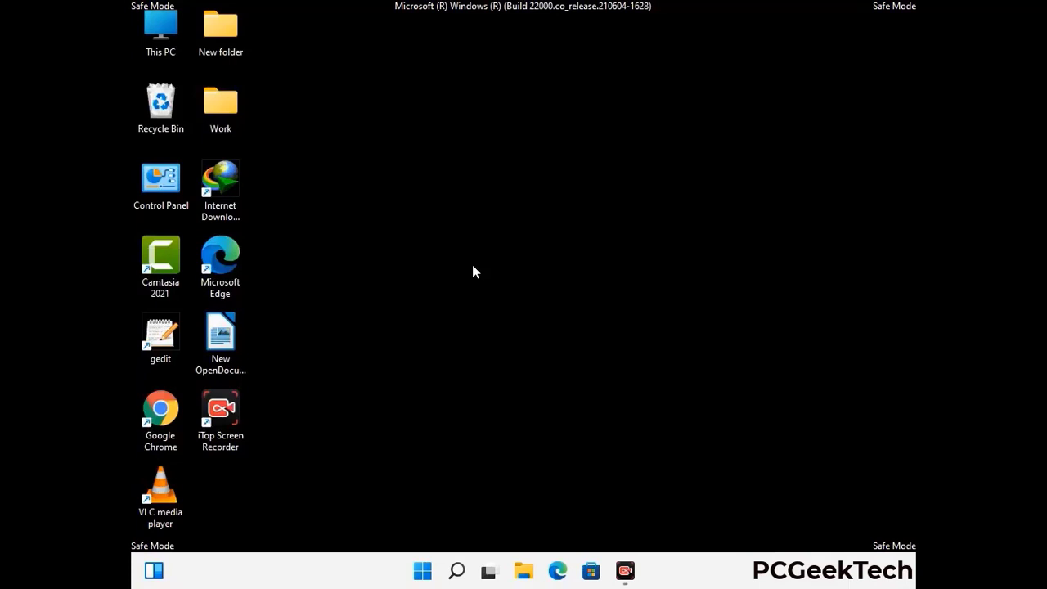
- Open the Roaming AppData folder by running %appdata% from Run
{"action": "key", "text": "super+r"}
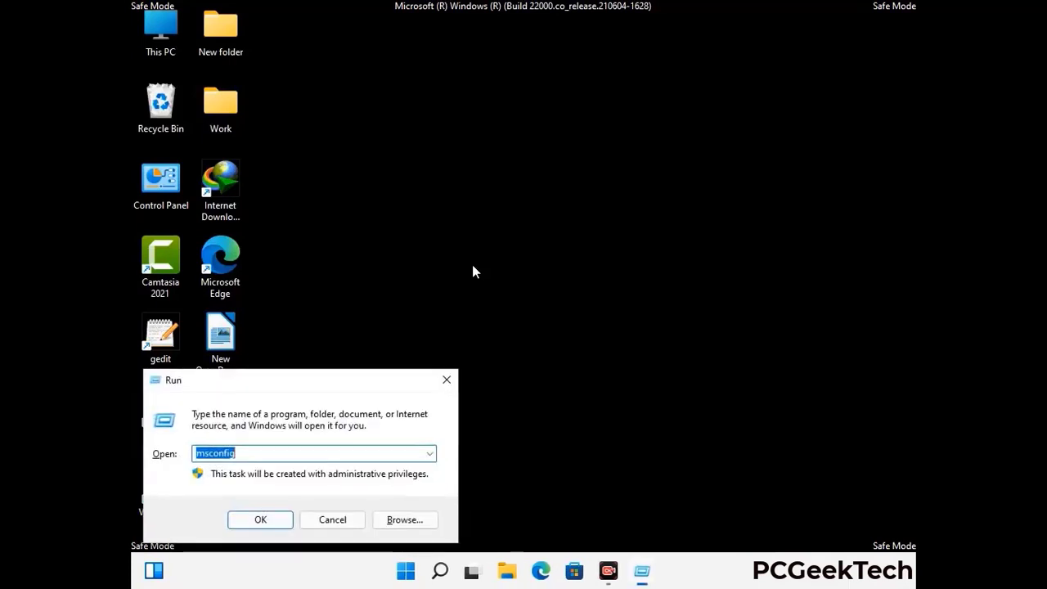
{"action": "left_click_drag", "start_coordinate": [300, 374], "coordinate": [488, 163]}
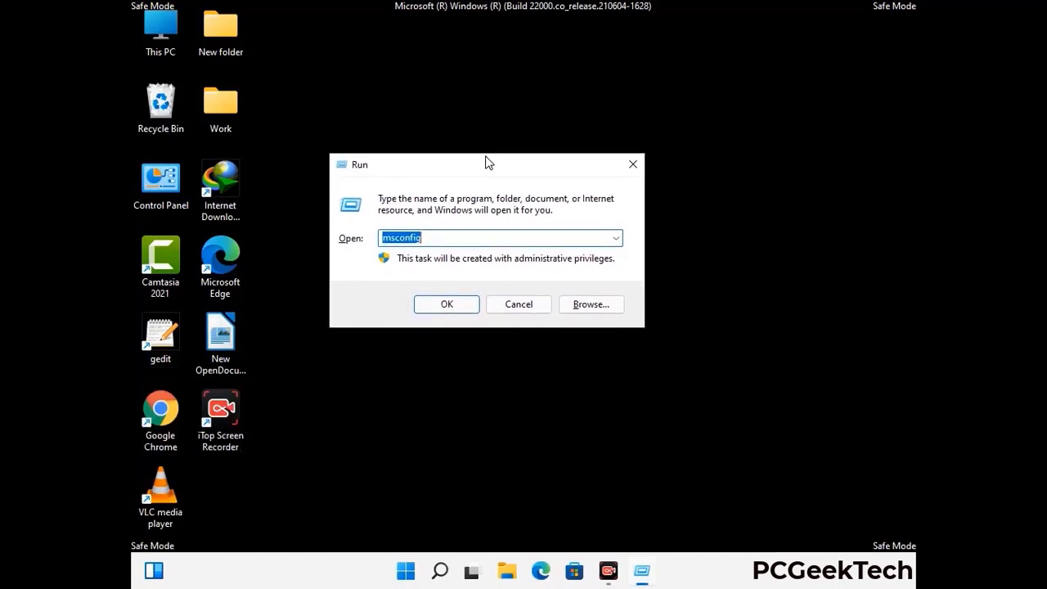
{"action": "type", "text": "%"}
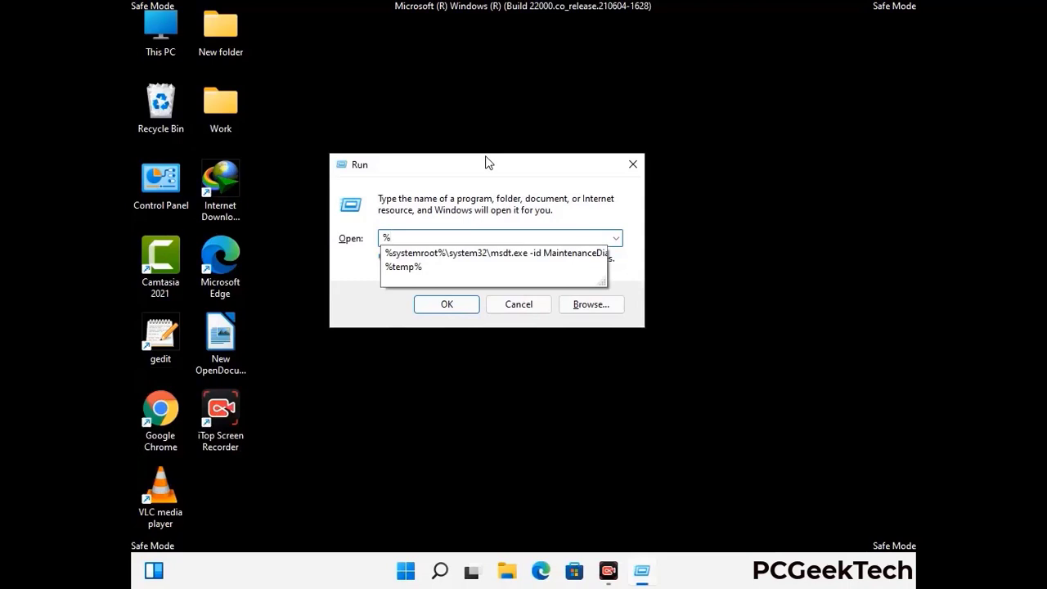
{"action": "type", "text": "appdata%"}
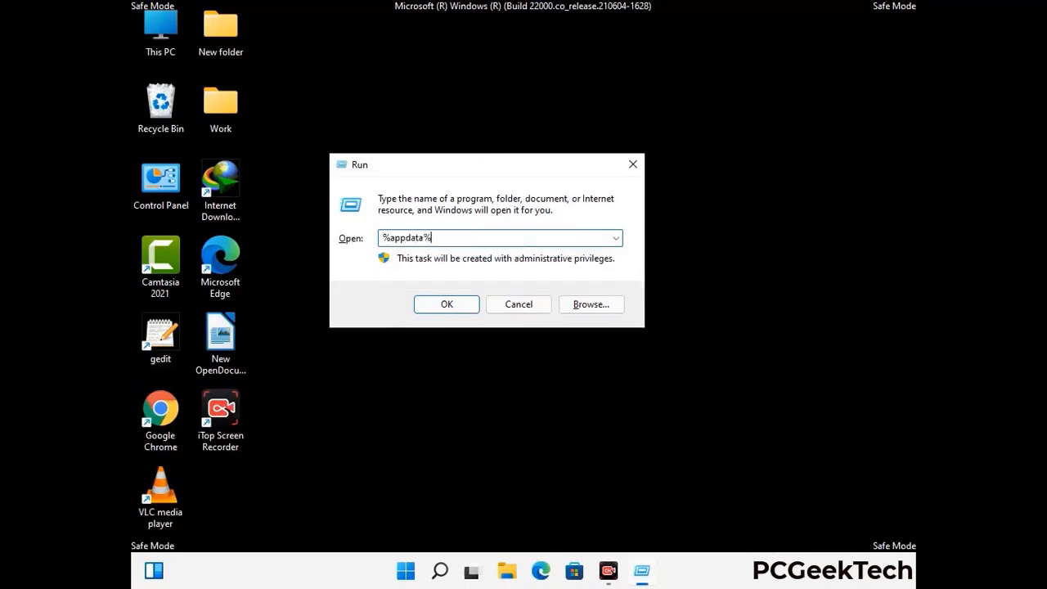
{"action": "key", "text": "Return"}
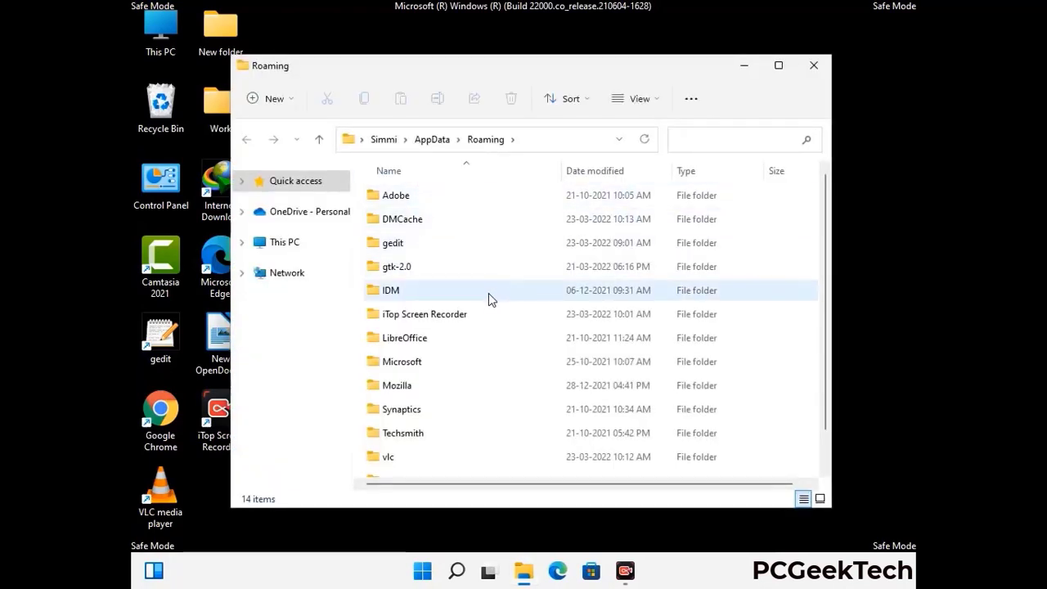
- Delete the Zoom folder and close the Roaming window
{"action": "scroll", "coordinate": [491, 294], "scroll_direction": "down", "scroll_amount": 1}
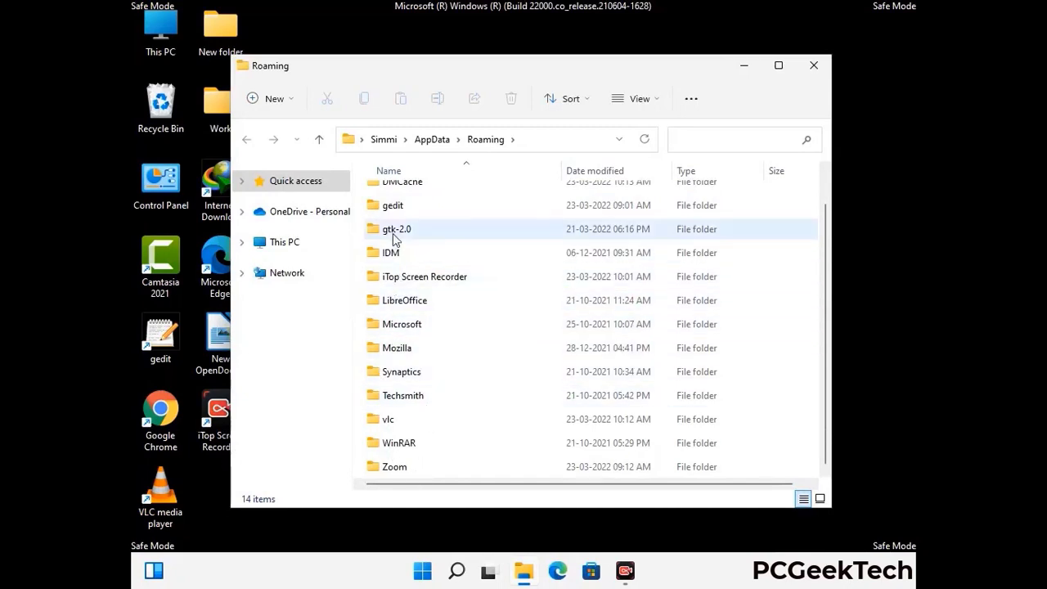
{"action": "scroll", "coordinate": [395, 253], "scroll_direction": "up", "scroll_amount": 1}
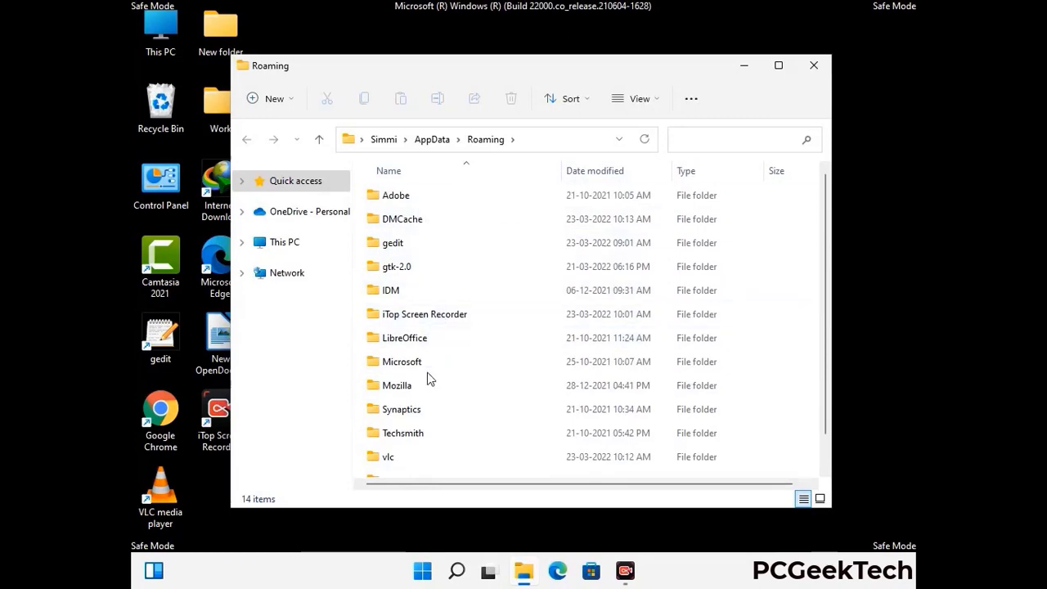
{"action": "scroll", "coordinate": [429, 381], "scroll_direction": "down", "scroll_amount": 1}
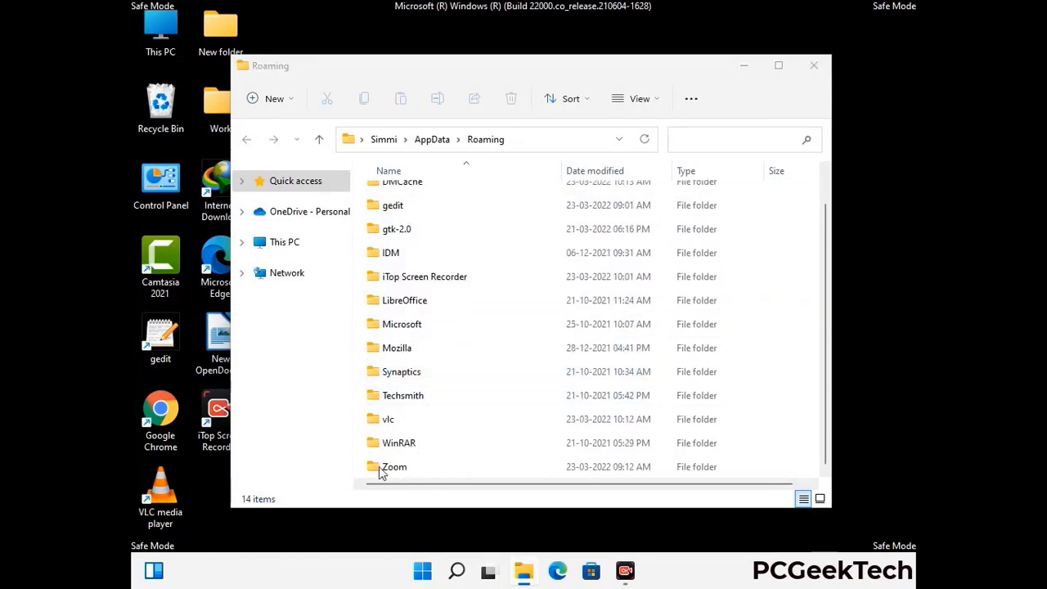
{"action": "left_click", "coordinate": [586, 462]}
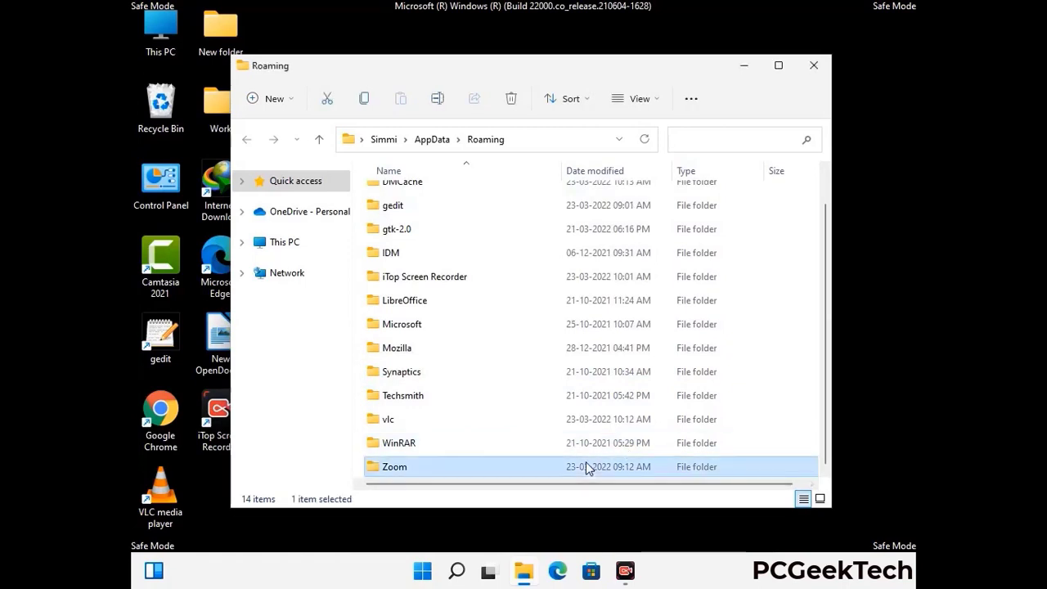
{"action": "left_click", "coordinate": [513, 99]}
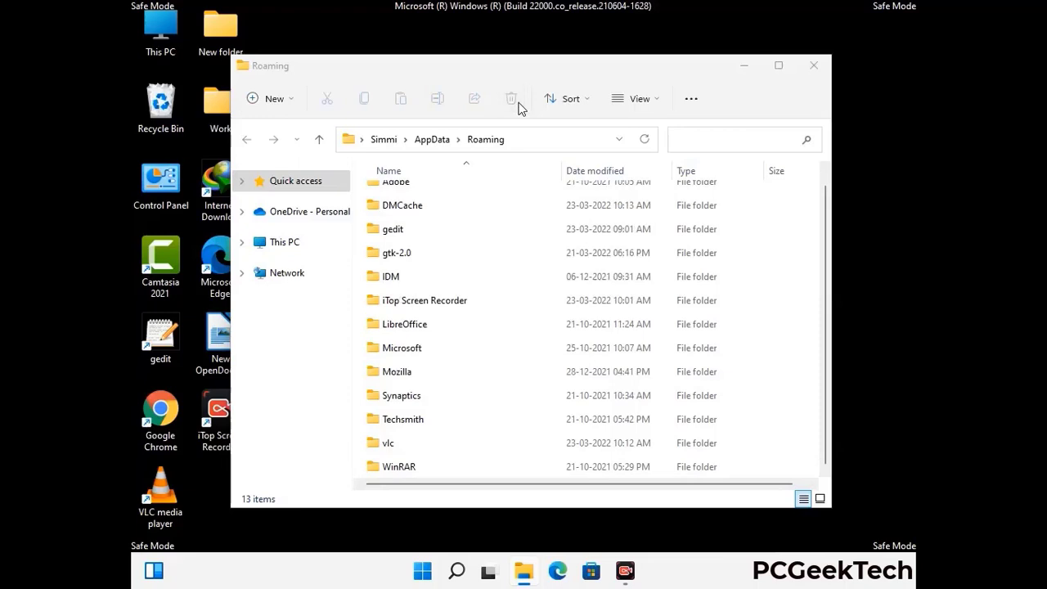
{"action": "left_click", "coordinate": [812, 67]}
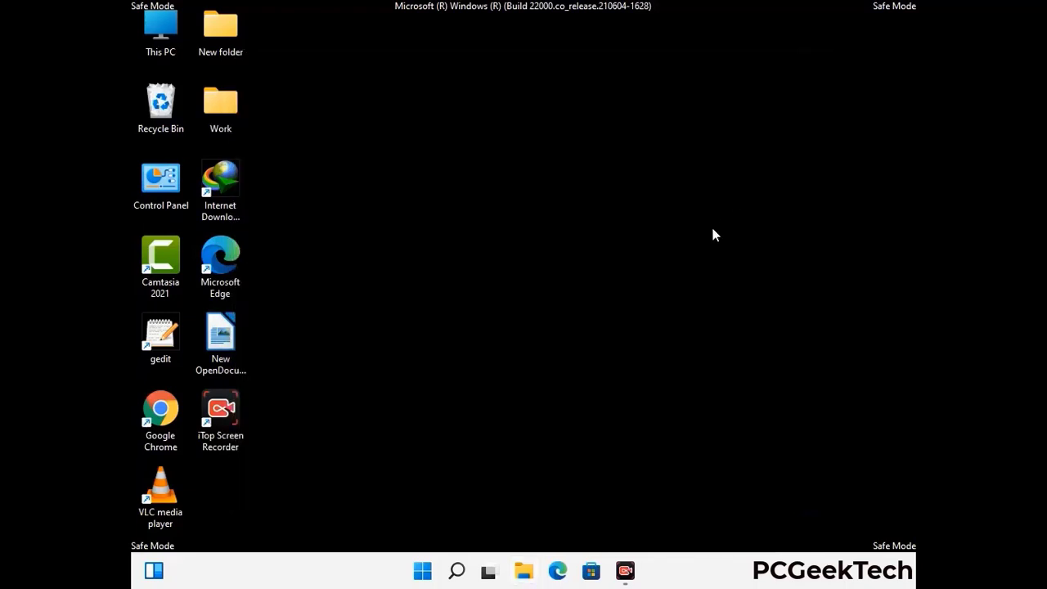
- Open the Local AppData folder by running %LocalAppData% from Run
{"action": "key", "text": "super+r"}
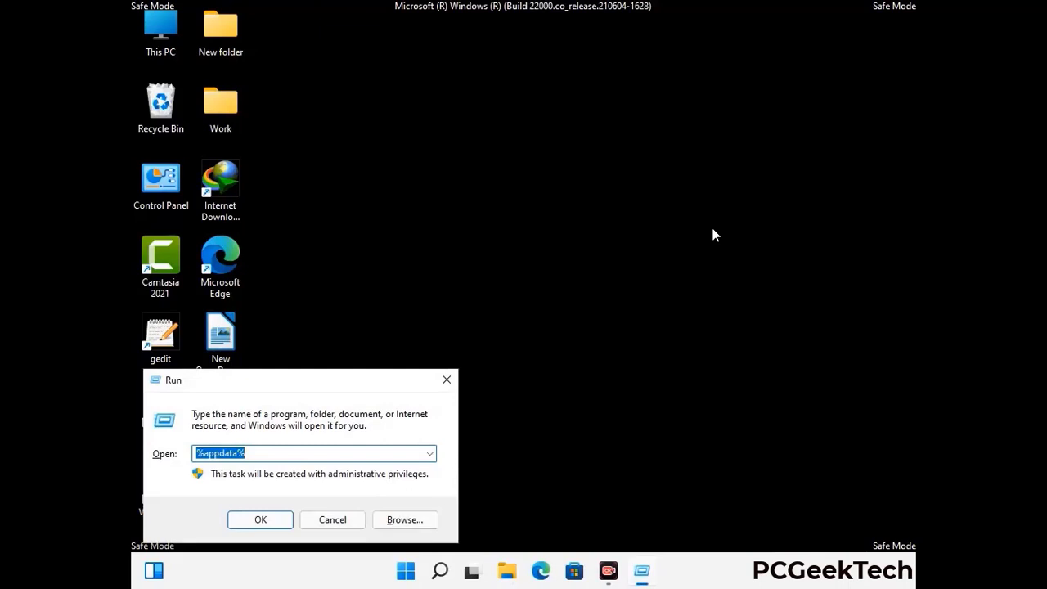
{"action": "left_click_drag", "start_coordinate": [328, 388], "coordinate": [549, 207]}
{"action": "type", "text": "%Local"}
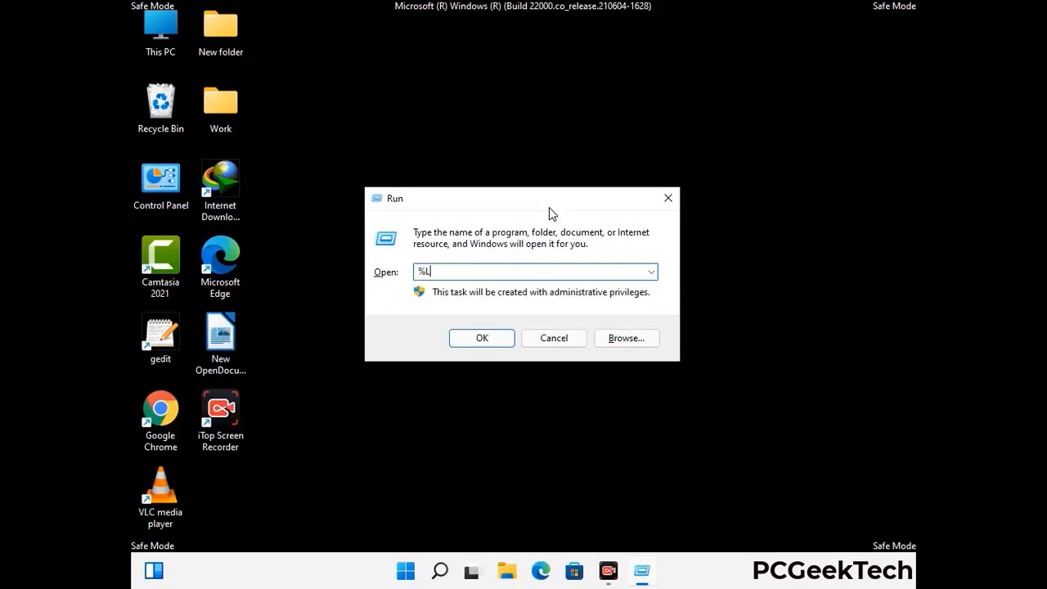
{"action": "type", "text": "App"}
{"action": "key", "text": "Return"}
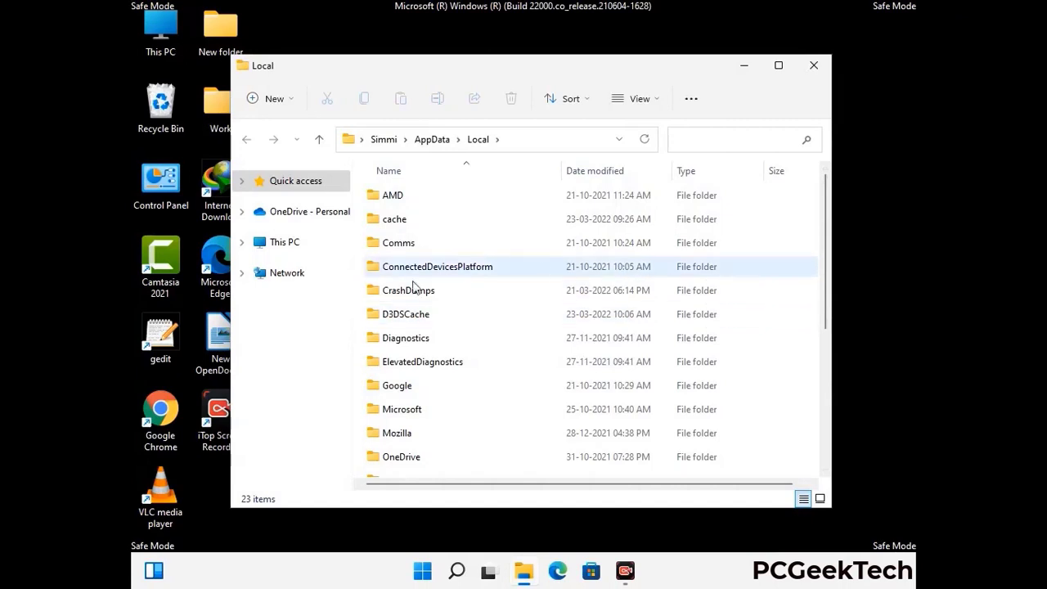
- Delete the Mozilla folder from Local and close the window
{"action": "scroll", "coordinate": [438, 360], "scroll_direction": "down", "scroll_amount": 1}
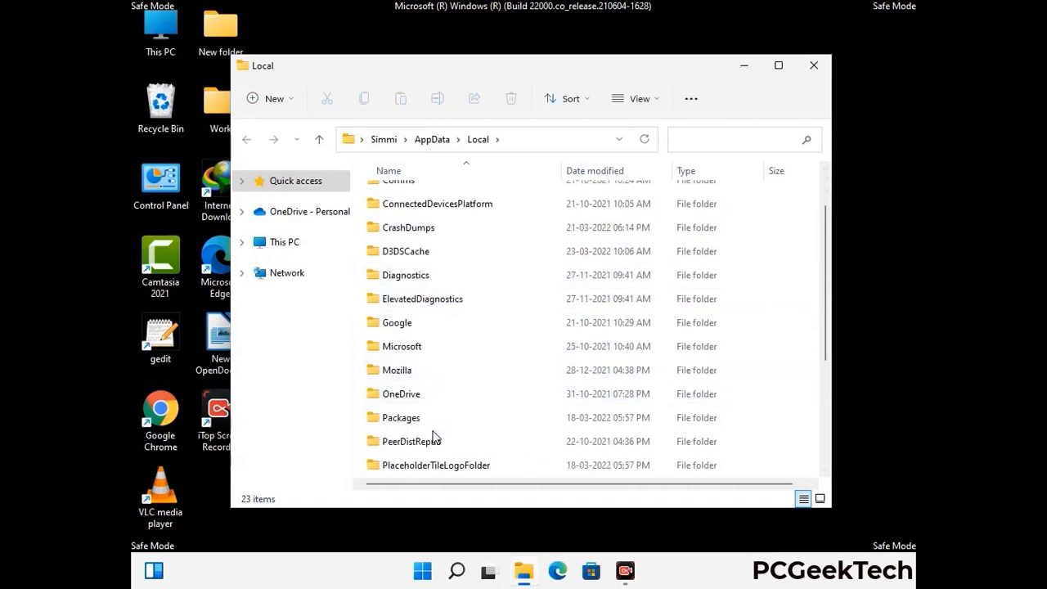
{"action": "left_click", "coordinate": [407, 373]}
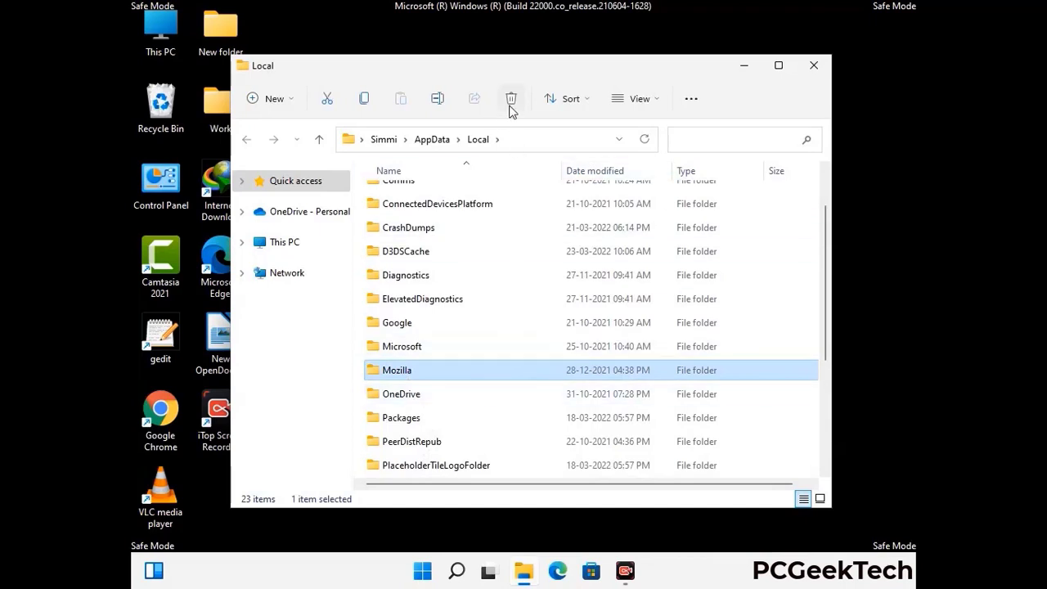
{"action": "left_click", "coordinate": [511, 105]}
{"action": "left_click", "coordinate": [511, 105]}
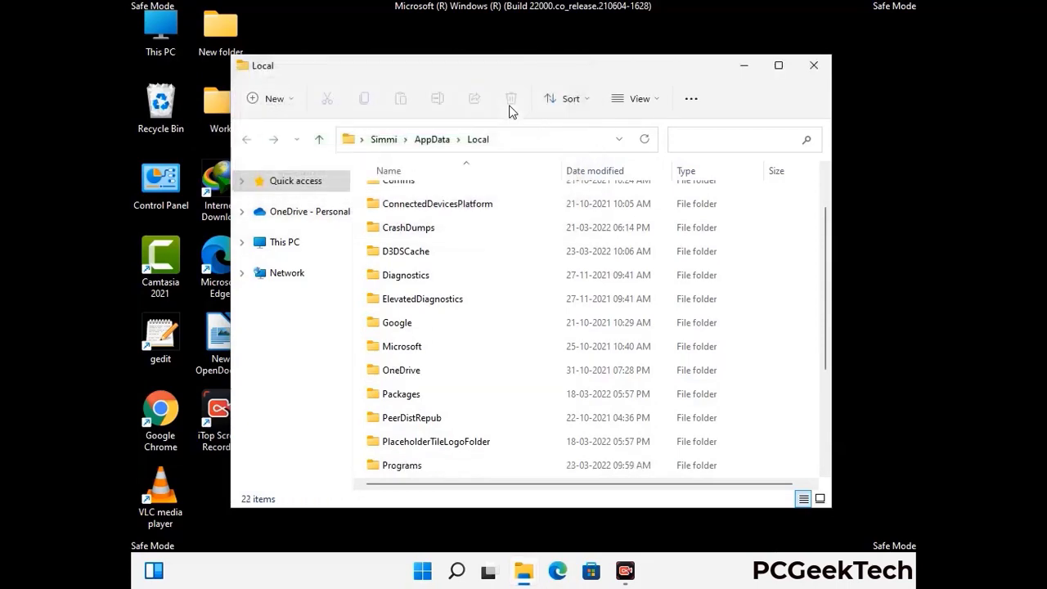
{"action": "left_click", "coordinate": [815, 74]}
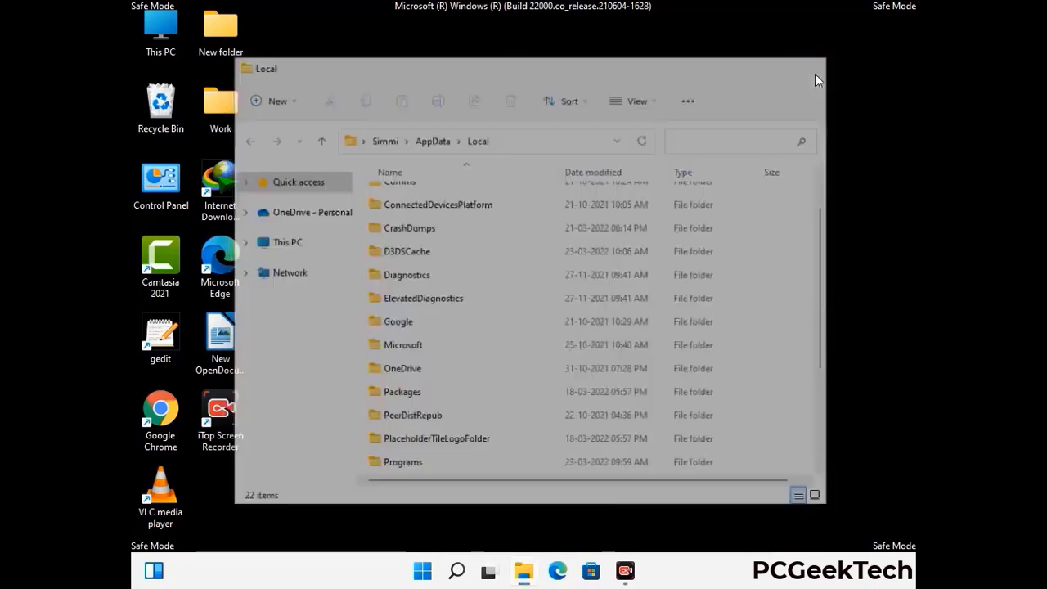
- Open the ProgramData folder by running %ProgramData% from Run
{"action": "key", "text": "super+r"}
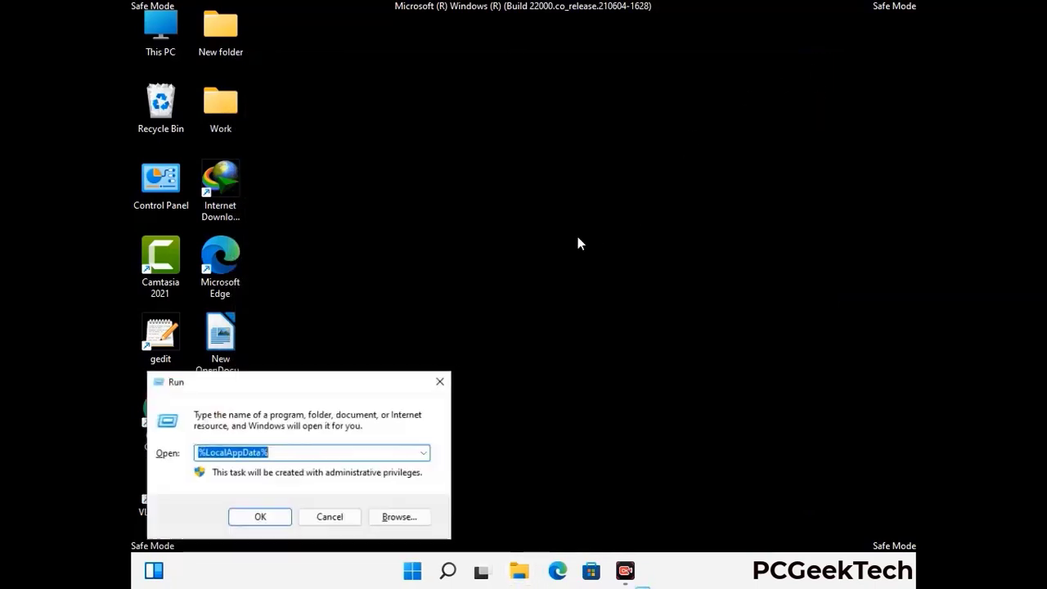
{"action": "left_click_drag", "start_coordinate": [266, 387], "coordinate": [478, 215]}
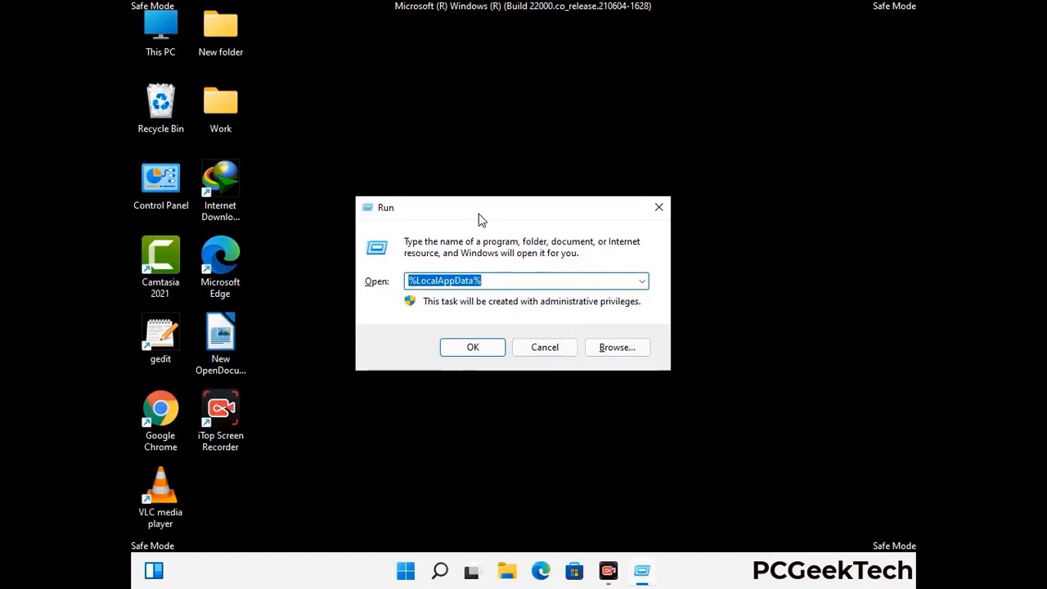
{"action": "type", "text": "%"}
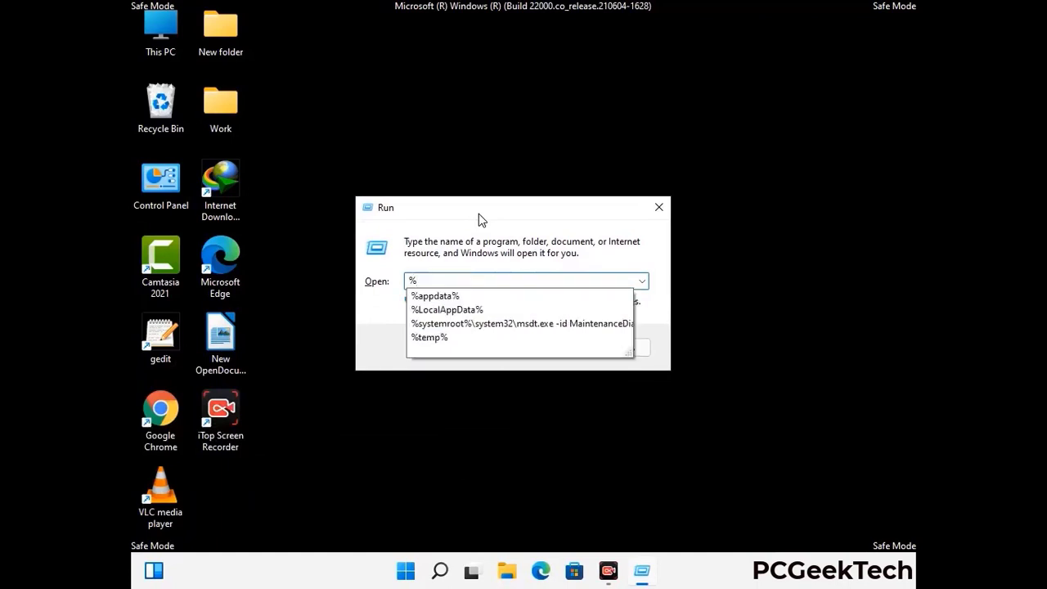
{"action": "type", "text": "ProgramData%"}
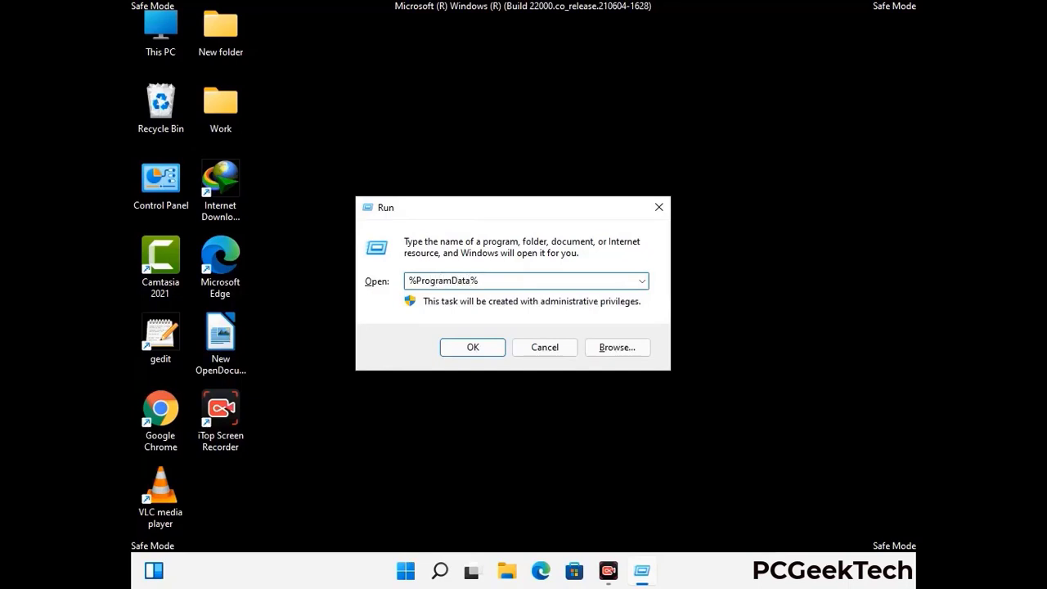
{"action": "key", "text": "Return"}
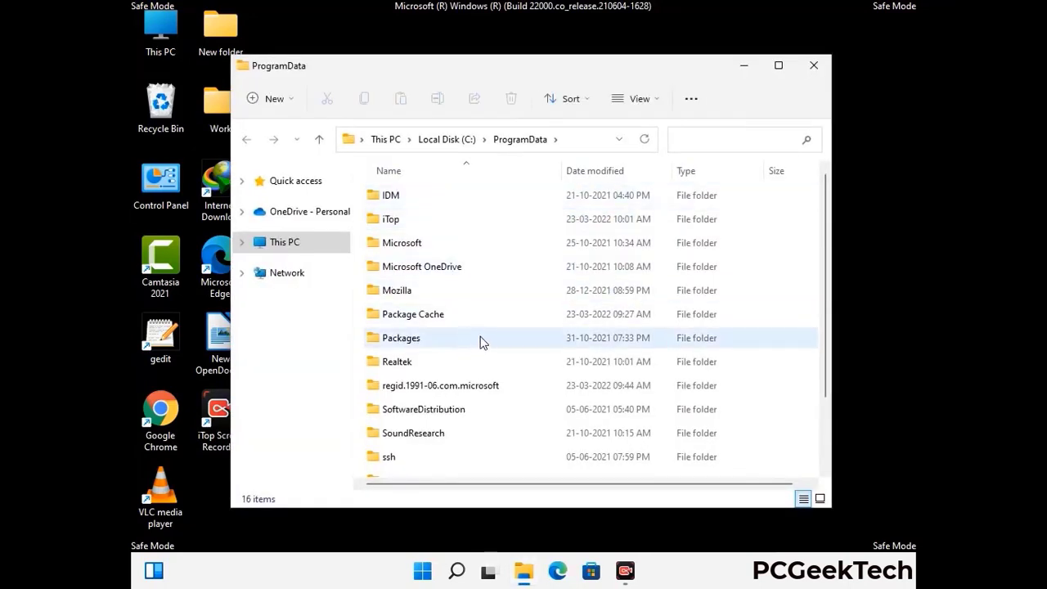
- Delete the Mozilla folder from ProgramData and close the window
{"action": "scroll", "coordinate": [481, 344], "scroll_direction": "down", "scroll_amount": 1}
{"action": "scroll", "coordinate": [480, 352], "scroll_direction": "down", "scroll_amount": 1}
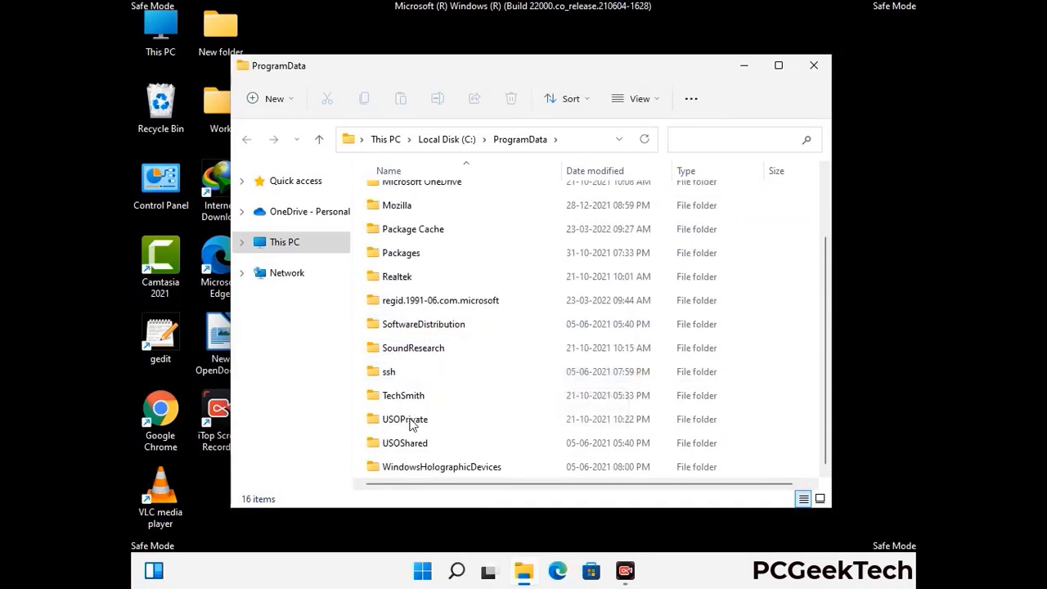
{"action": "left_click", "coordinate": [401, 205]}
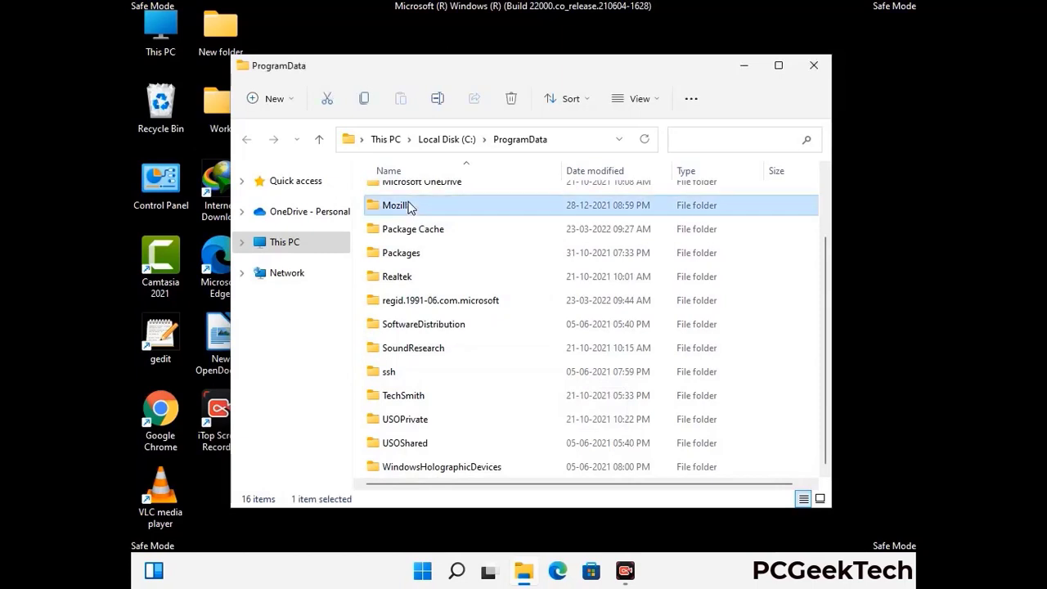
{"action": "left_click", "coordinate": [517, 98]}
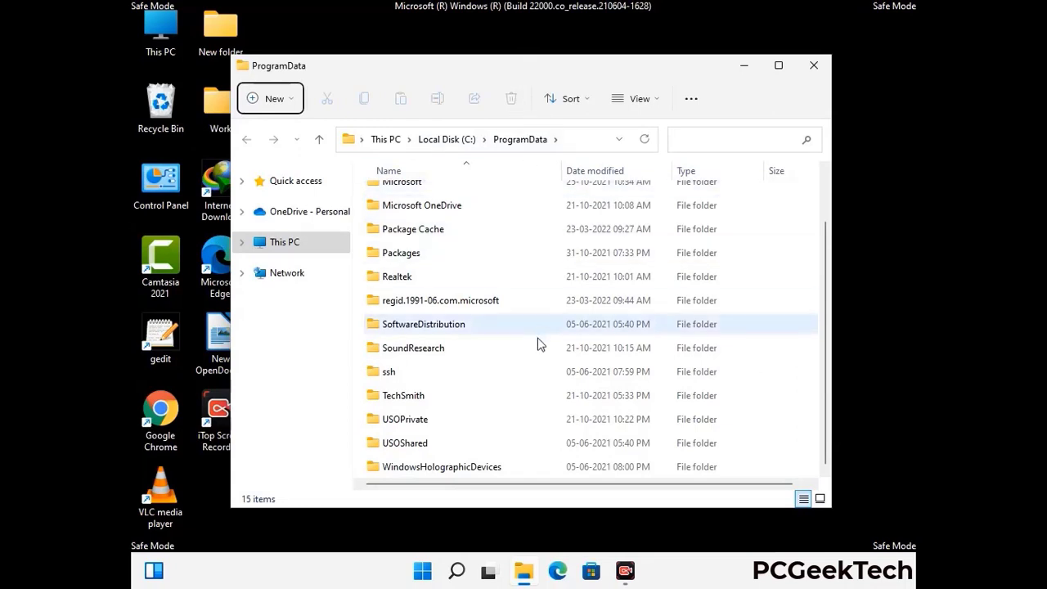
{"action": "scroll", "coordinate": [538, 344], "scroll_direction": "up", "scroll_amount": 1}
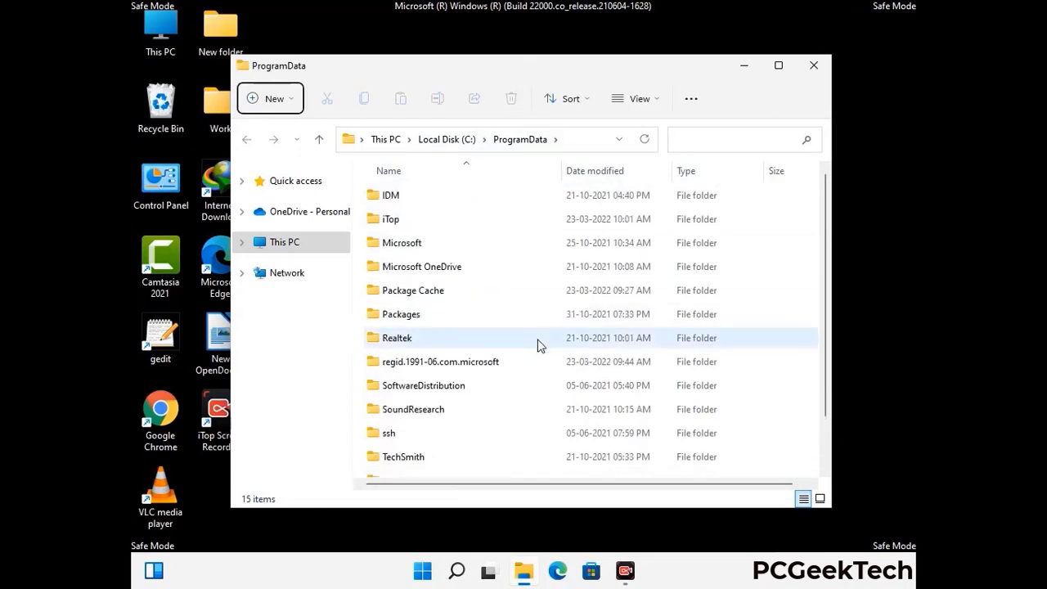
{"action": "left_click", "coordinate": [822, 69]}
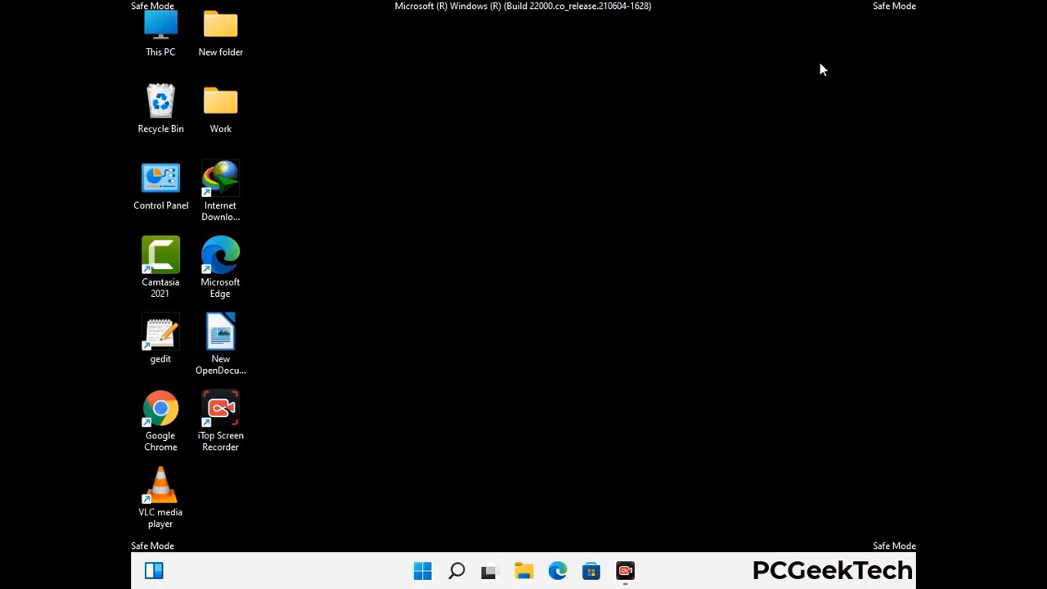
{"action": "key", "text": "super+r"}
{"action": "left_click_drag", "start_coordinate": [342, 380], "coordinate": [547, 212]}
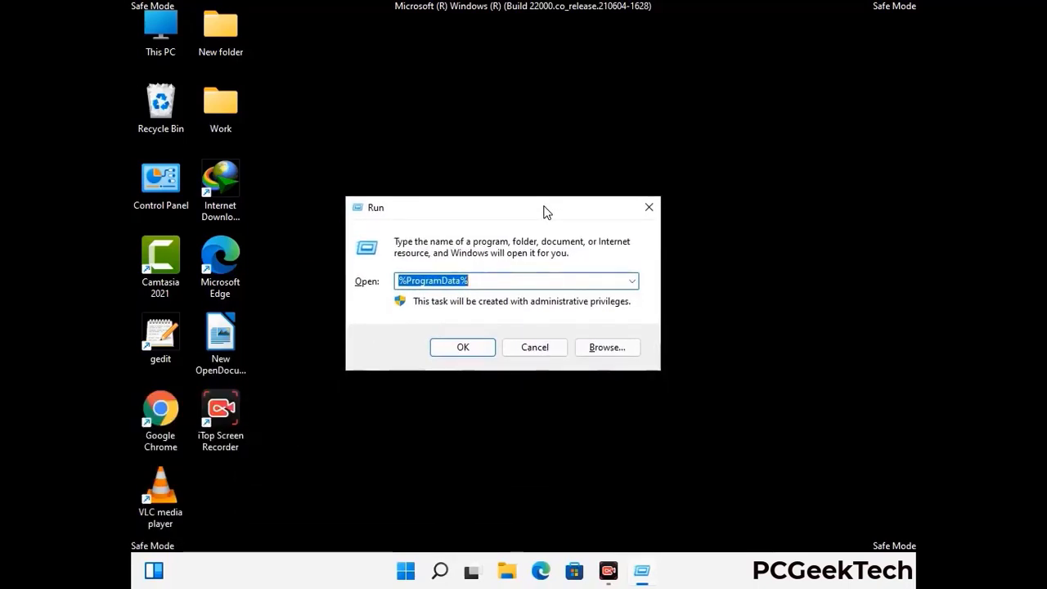
{"action": "type", "text": "%Wi"}
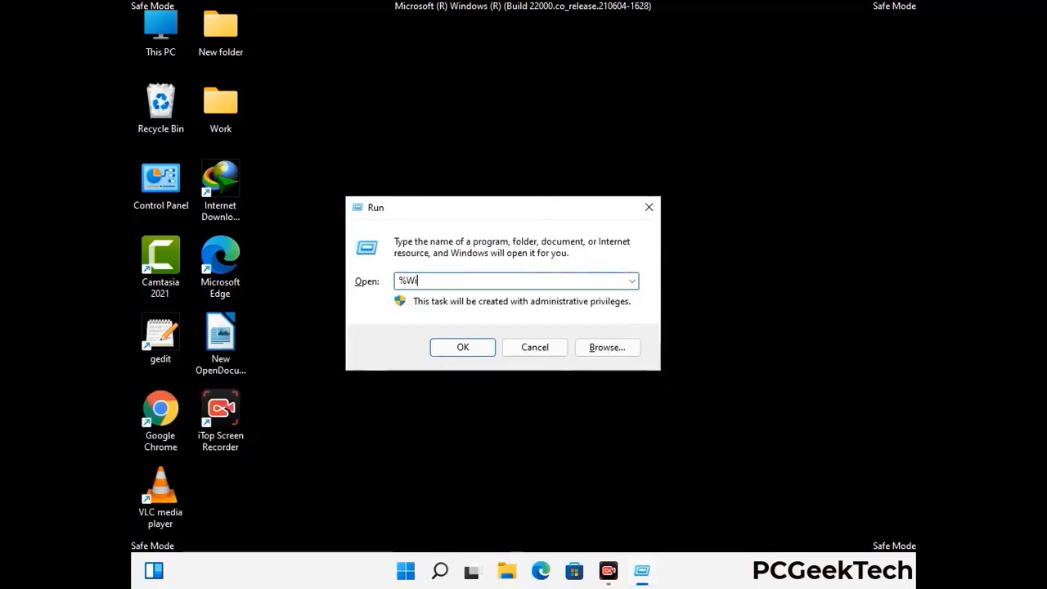
{"action": "type", "text": "nDir%"}
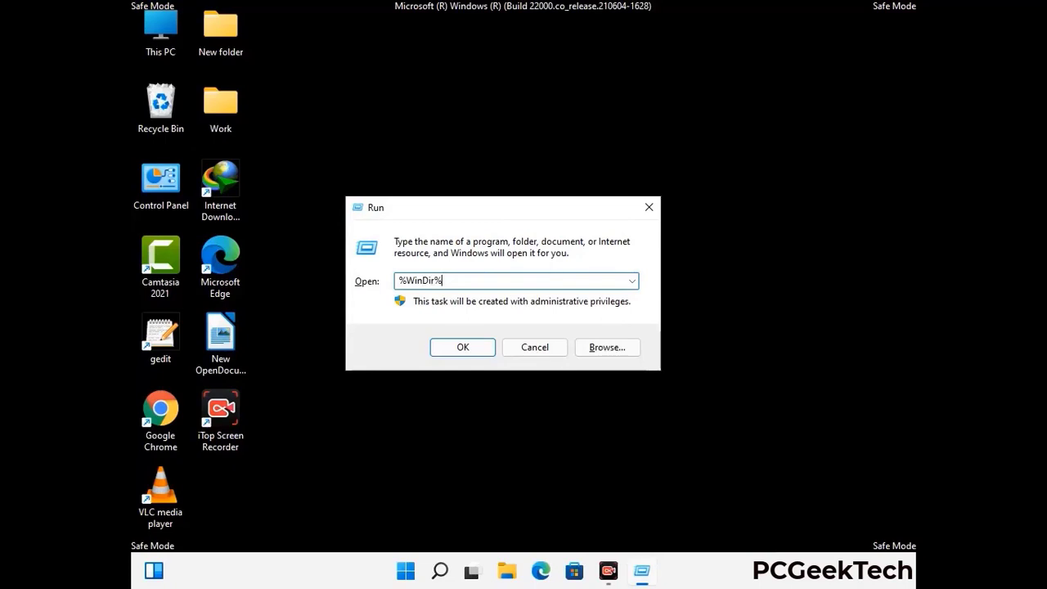
{"action": "key", "text": "Return"}
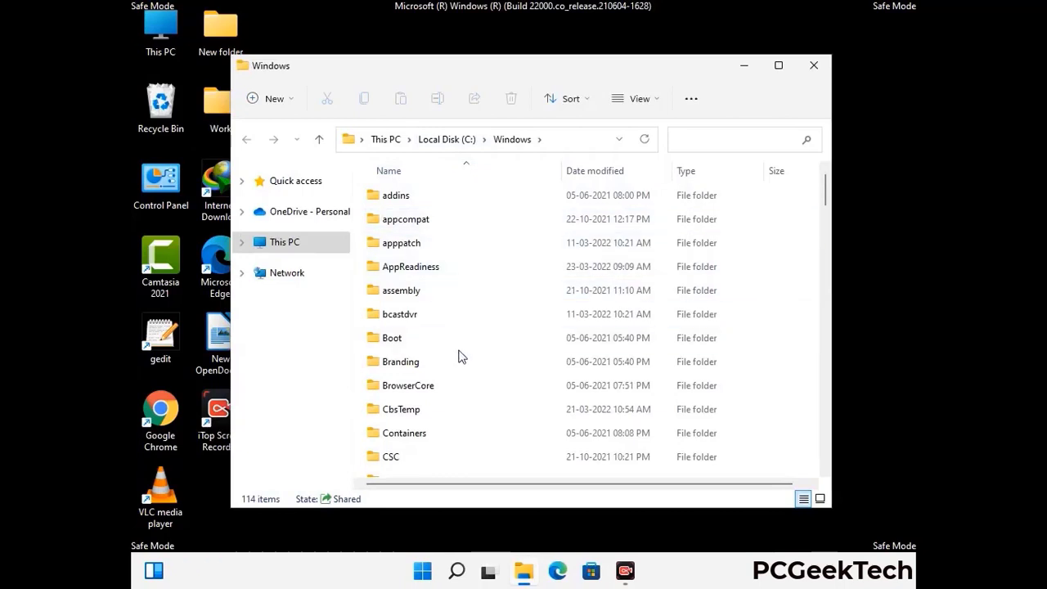
{"action": "scroll", "coordinate": [461, 361], "scroll_direction": "down", "scroll_amount": 1}
{"action": "scroll", "coordinate": [460, 361], "scroll_direction": "down", "scroll_amount": 2}
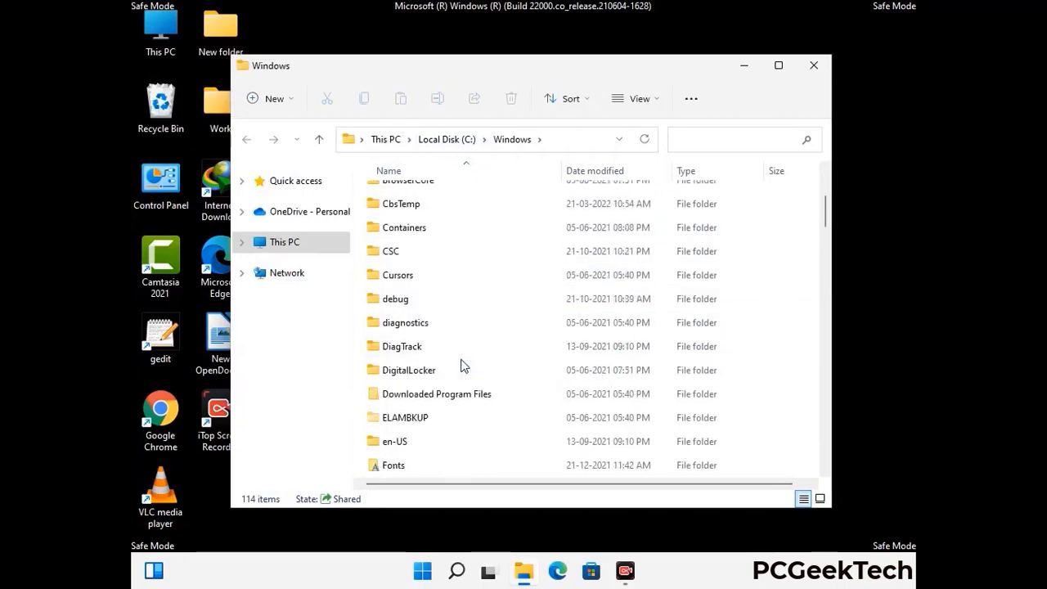
{"action": "scroll", "coordinate": [463, 366], "scroll_direction": "down", "scroll_amount": 1}
{"action": "scroll", "coordinate": [461, 367], "scroll_direction": "down", "scroll_amount": 5}
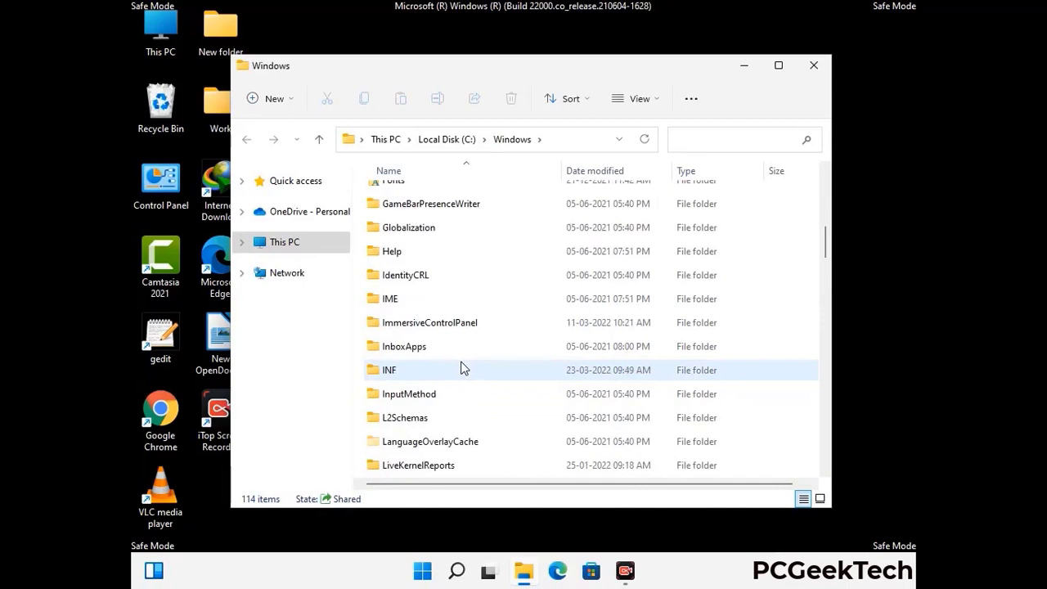
{"action": "scroll", "coordinate": [461, 370], "scroll_direction": "down", "scroll_amount": 4}
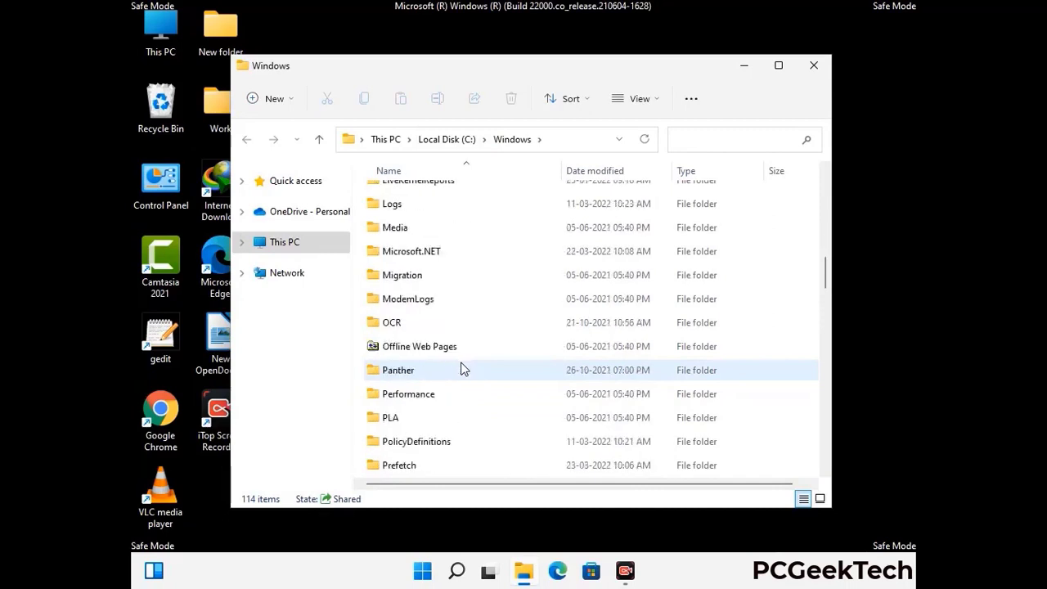
{"action": "scroll", "coordinate": [460, 370], "scroll_direction": "down", "scroll_amount": 6}
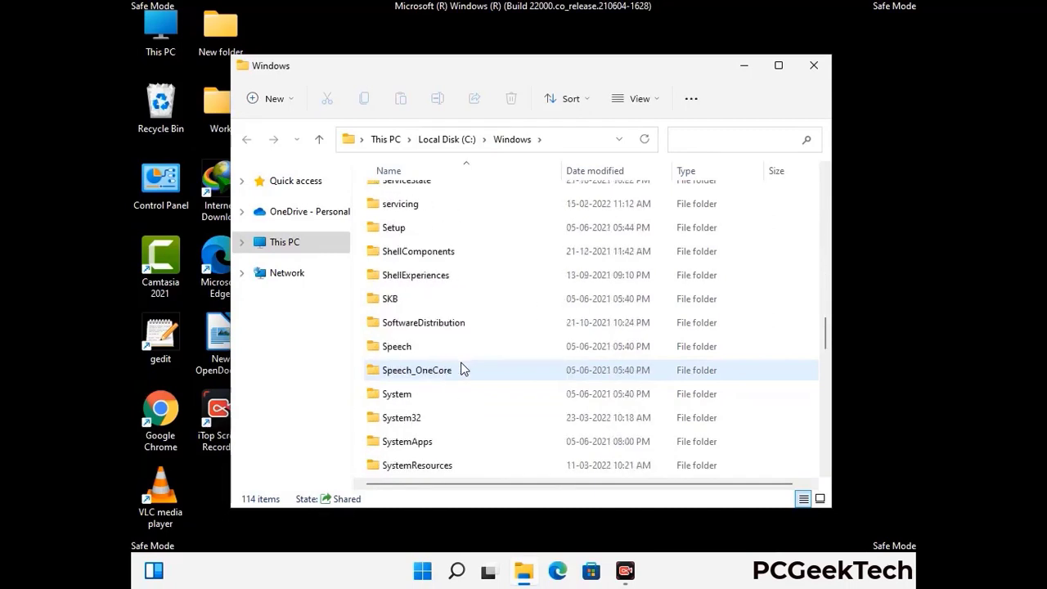
{"action": "scroll", "coordinate": [461, 370], "scroll_direction": "down", "scroll_amount": 8}
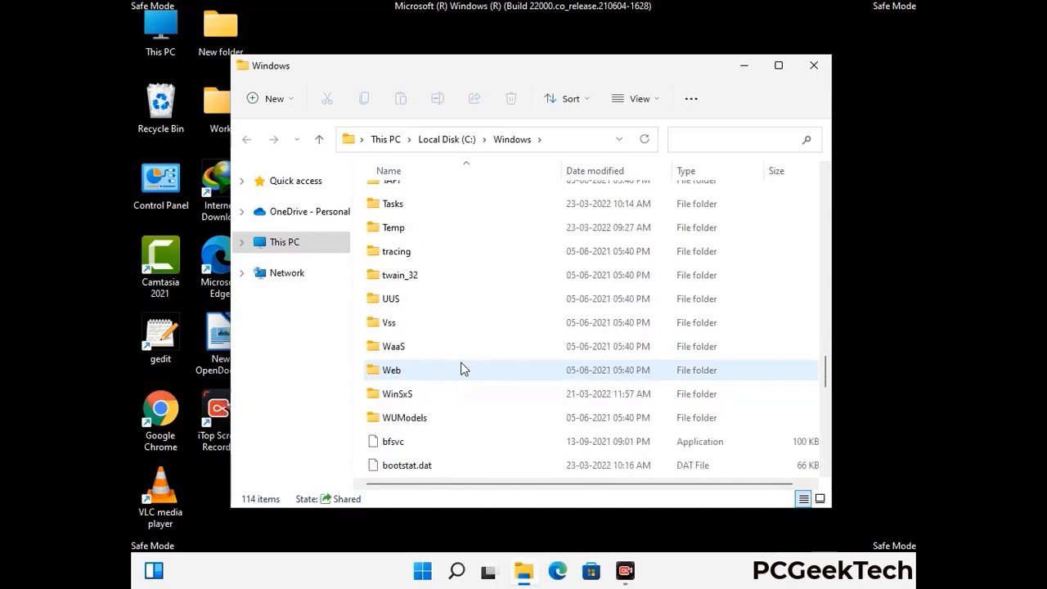
{"action": "scroll", "coordinate": [461, 370], "scroll_direction": "down", "scroll_amount": 7}
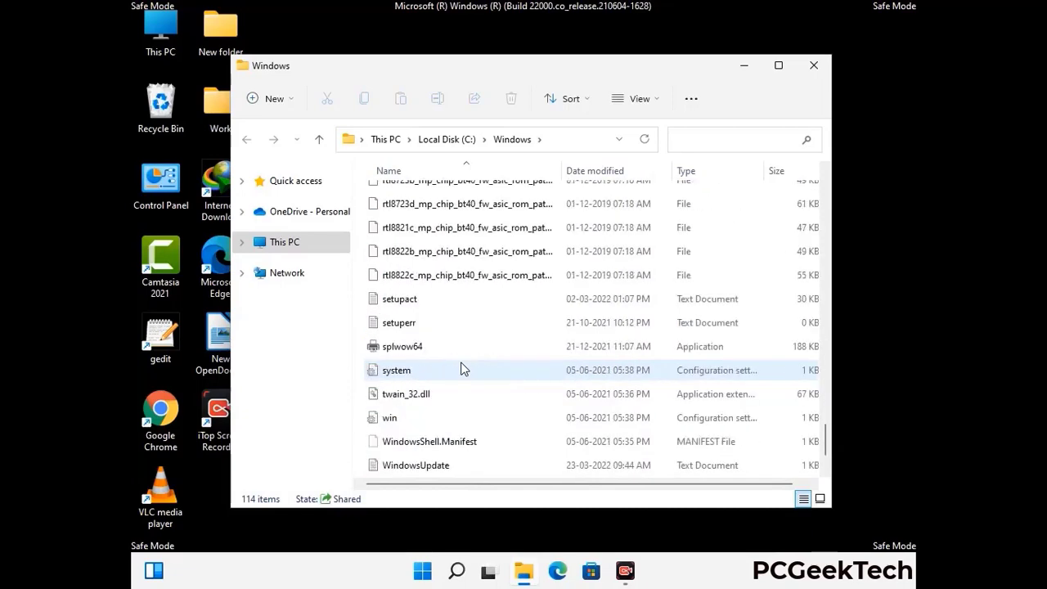
{"action": "scroll", "coordinate": [460, 370], "scroll_direction": "up", "scroll_amount": 10}
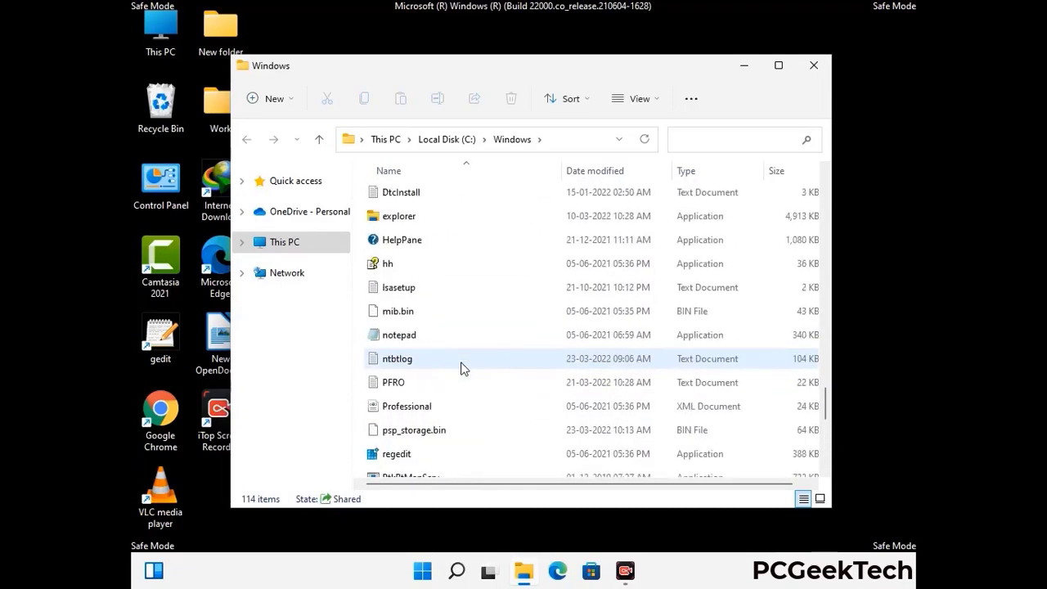
{"action": "scroll", "coordinate": [461, 370], "scroll_direction": "up", "scroll_amount": 3}
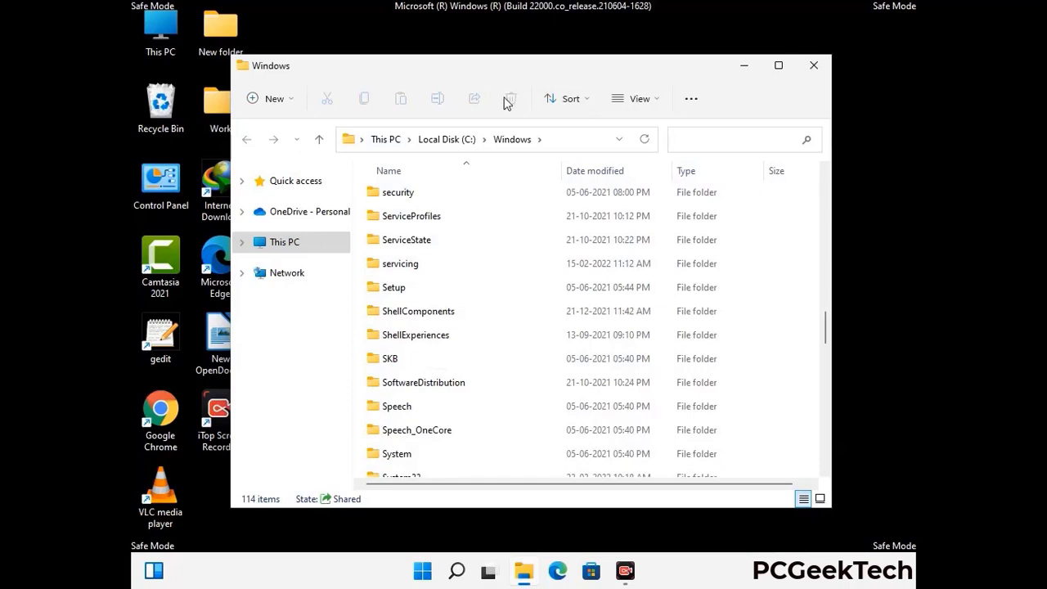
{"action": "left_click", "coordinate": [820, 67]}
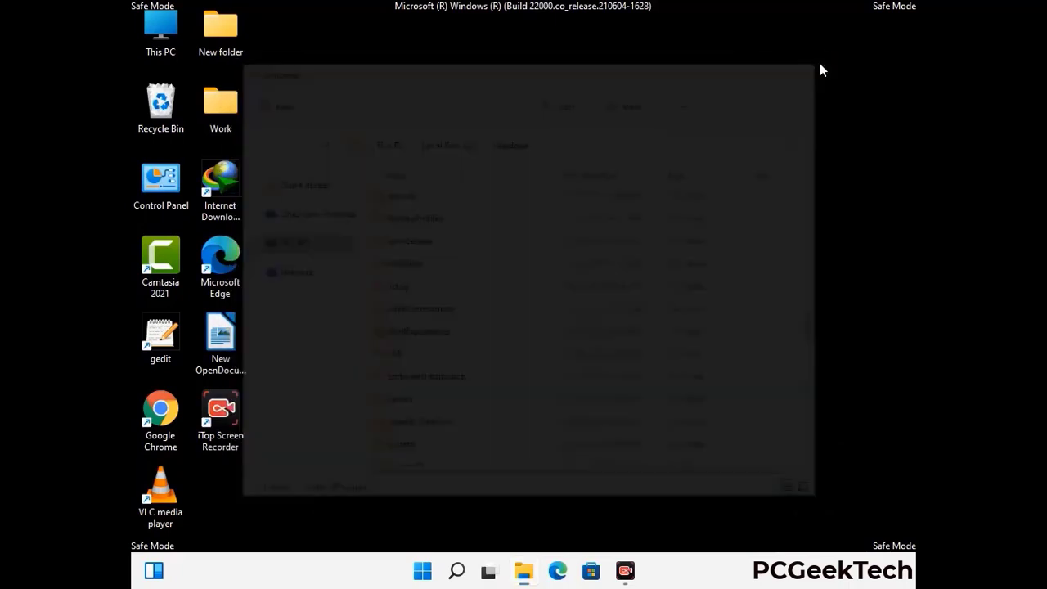
- Open the personal Temp folder by running %temp% from Run
{"action": "key", "text": "super+r"}
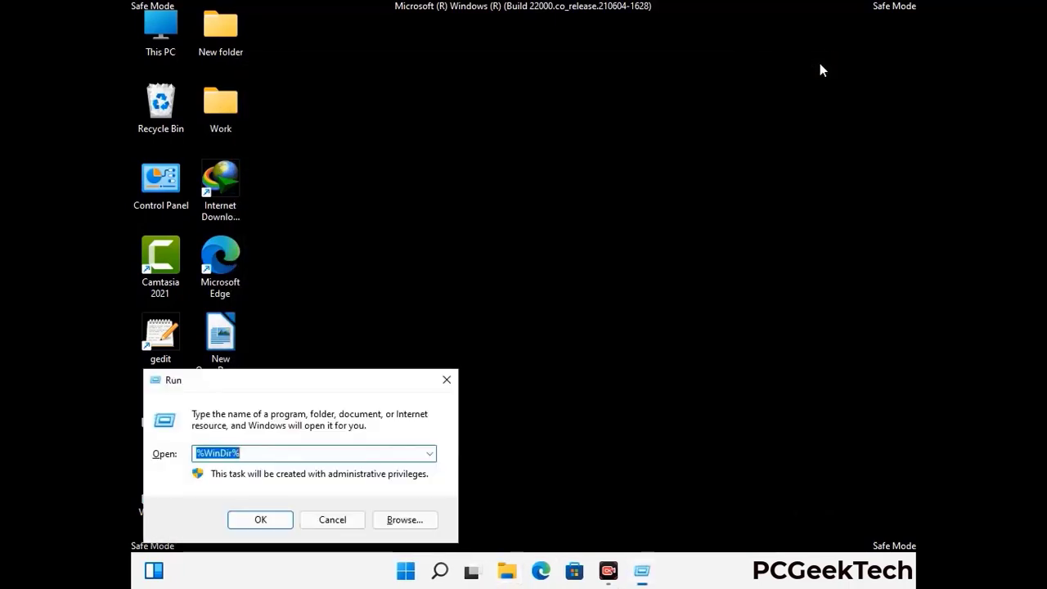
{"action": "left_click_drag", "start_coordinate": [347, 385], "coordinate": [594, 140]}
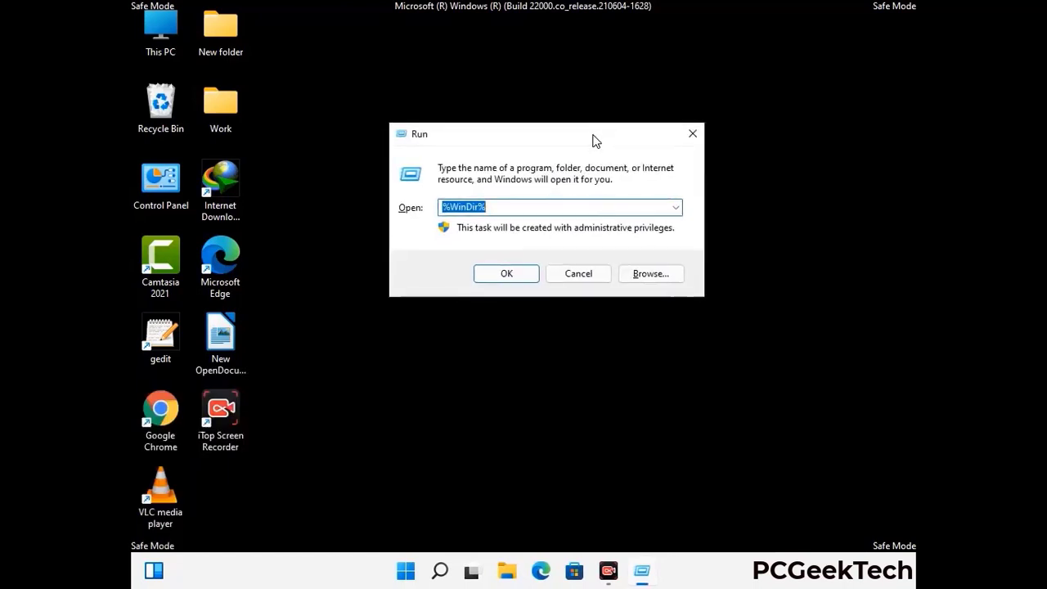
{"action": "type", "text": "%temp%"}
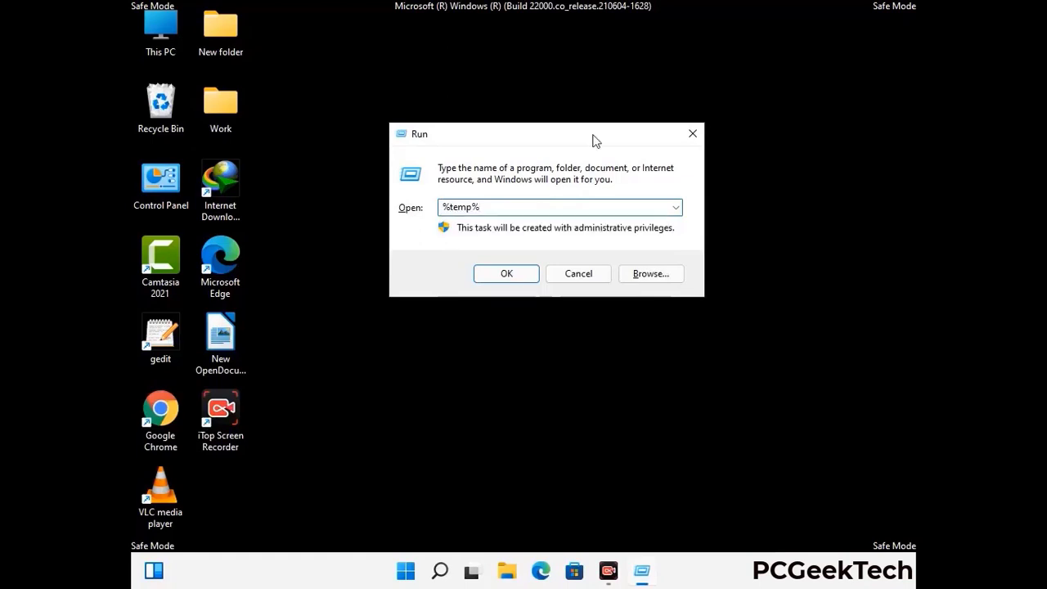
{"action": "left_click", "coordinate": [524, 274]}
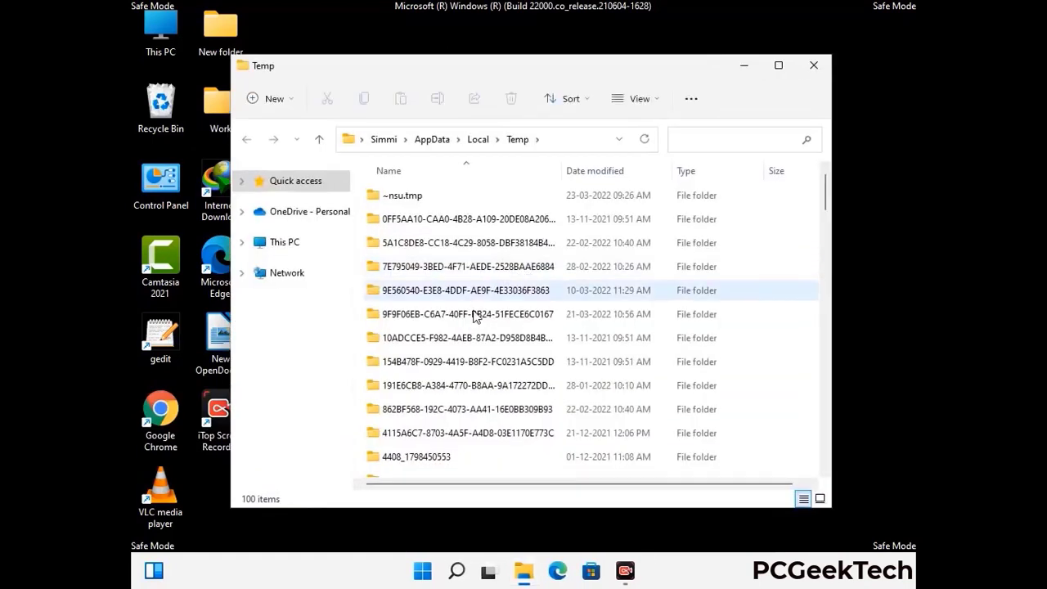
- Select all 100 Temp items, delete them, and close the window
{"action": "left_click", "coordinate": [475, 316]}
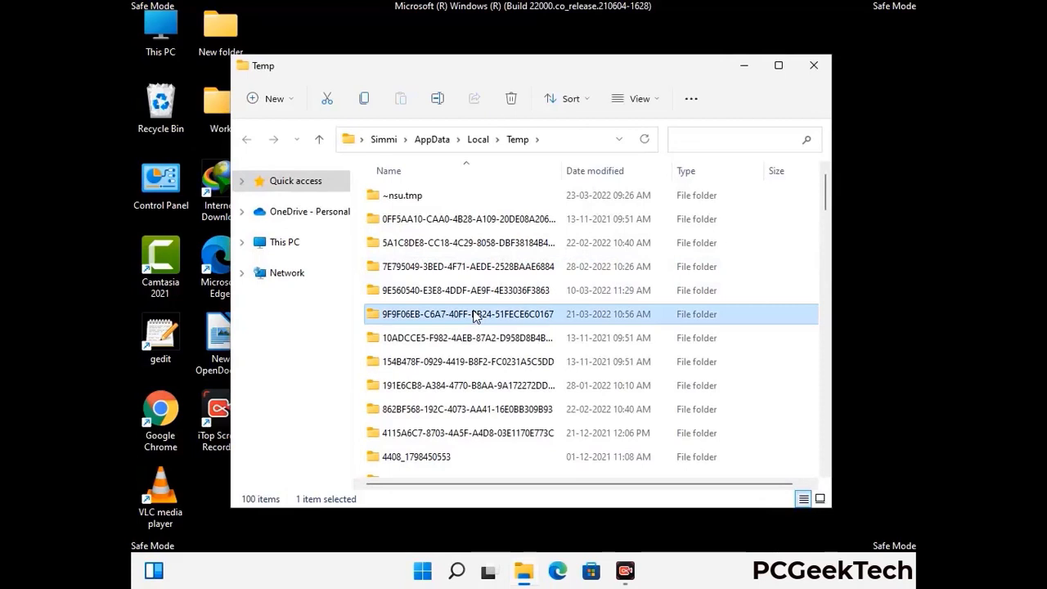
{"action": "key", "text": "ctrl+a"}
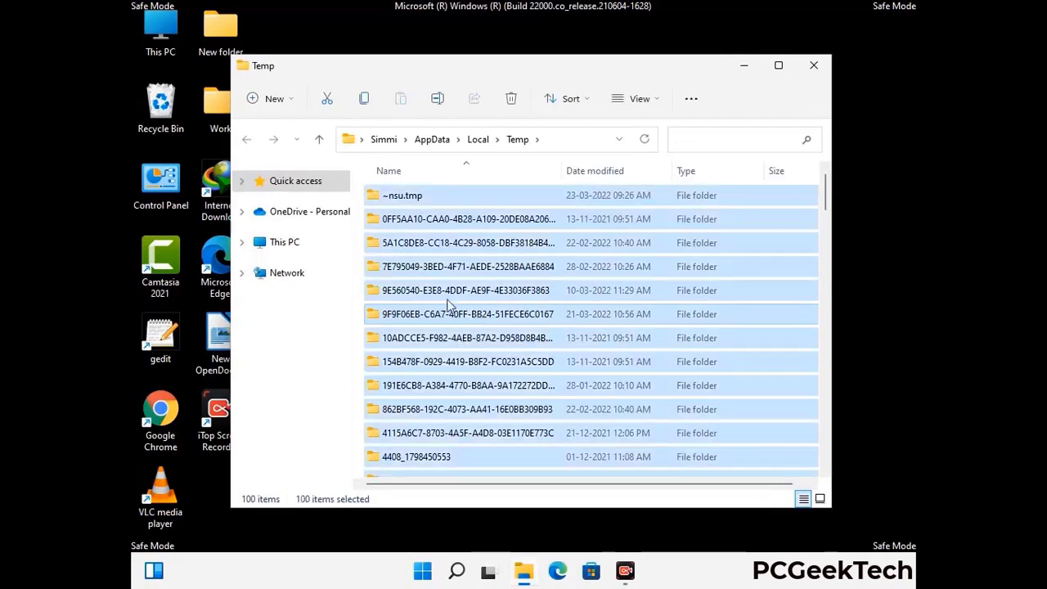
{"action": "left_click", "coordinate": [512, 99]}
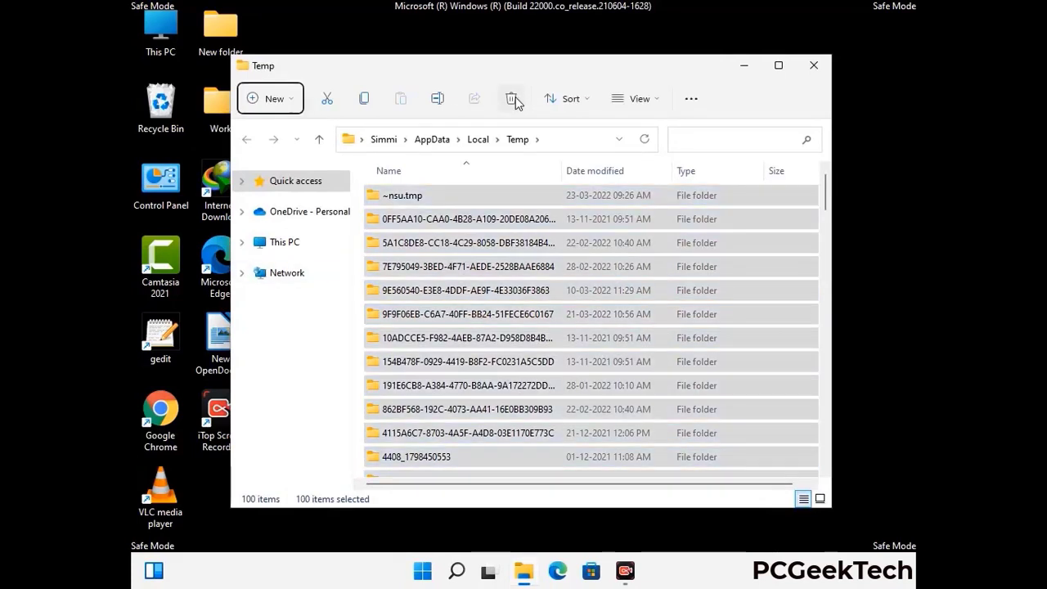
{"action": "left_click", "coordinate": [814, 65]}
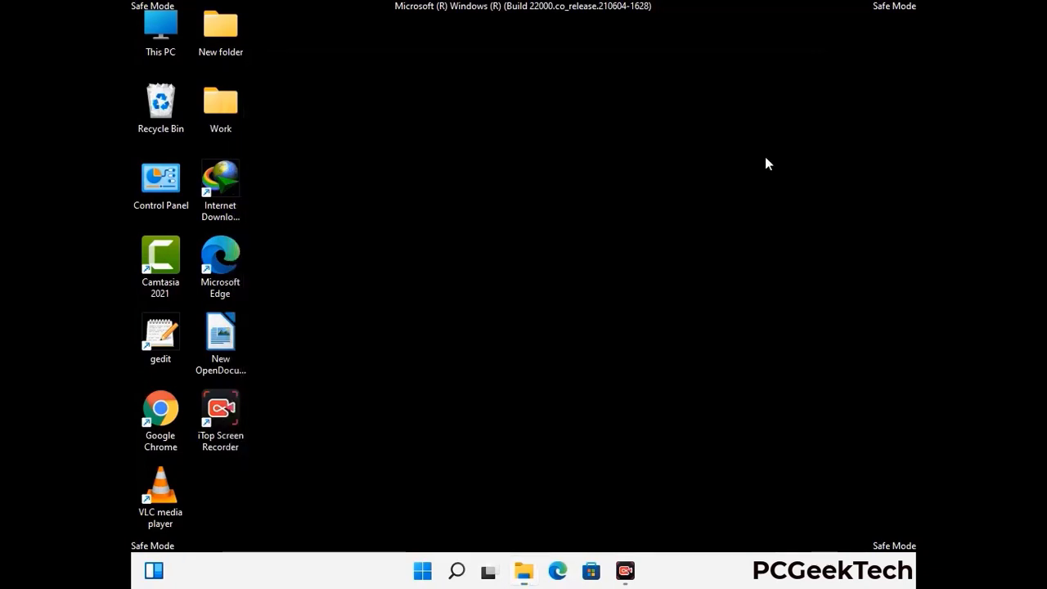
- Open C:\Windows\Temp by running 'temp' from Run
{"action": "key", "text": "super+r"}
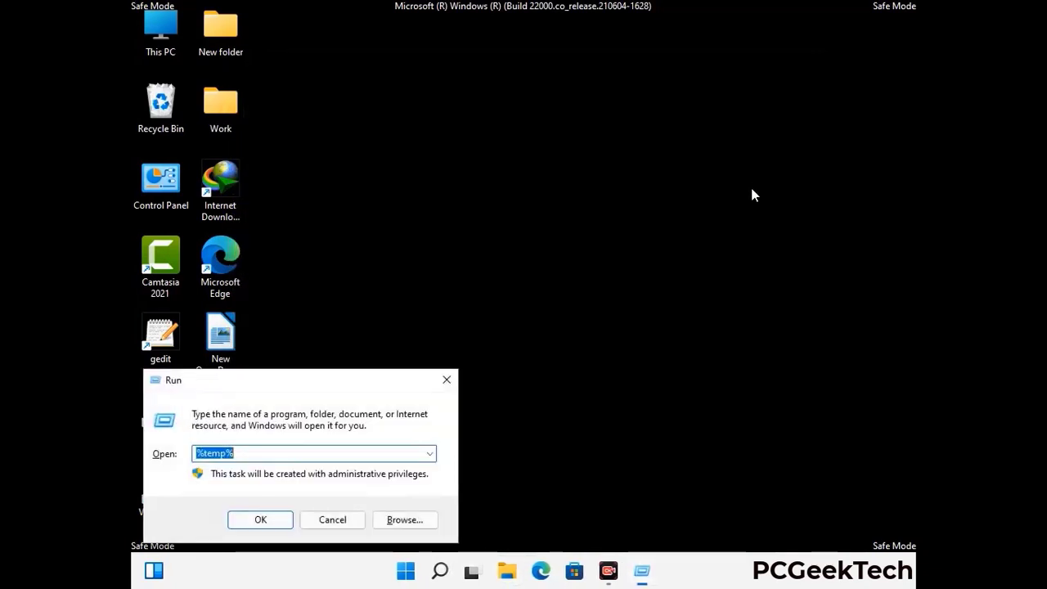
{"action": "left_click_drag", "start_coordinate": [357, 380], "coordinate": [598, 153]}
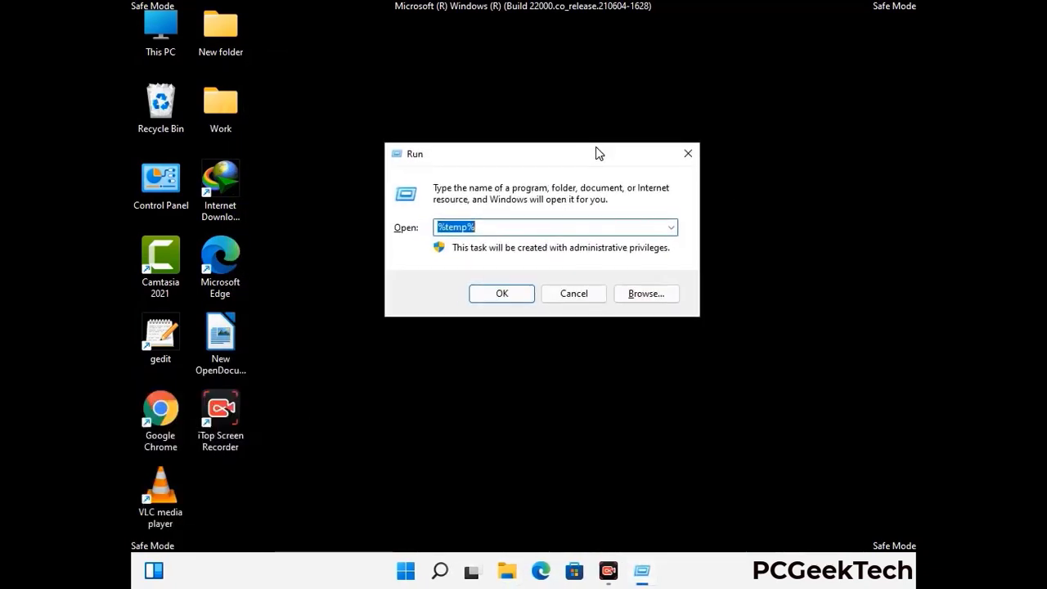
{"action": "type", "text": "temp"}
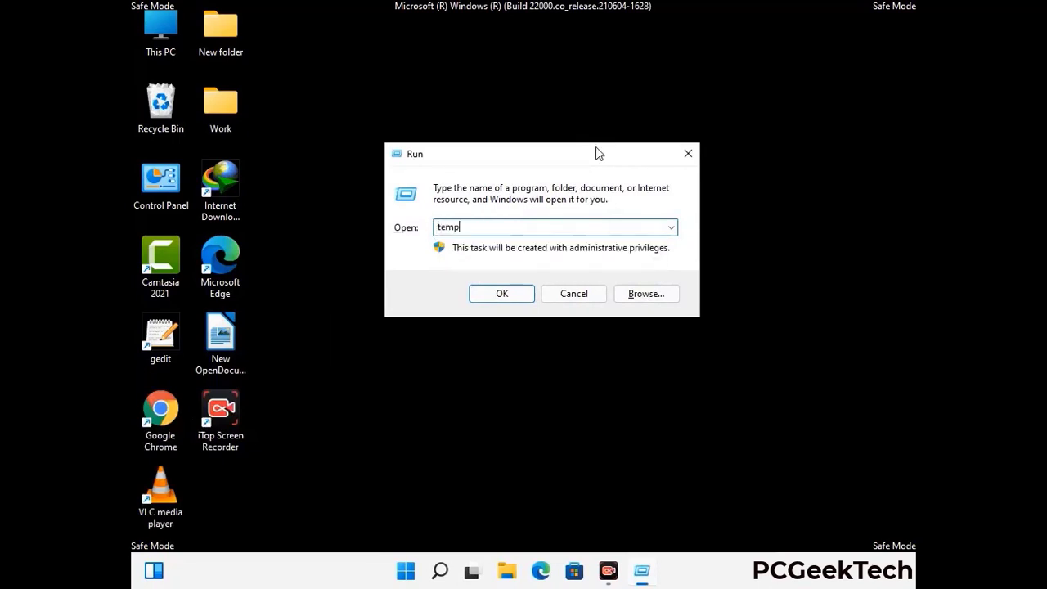
{"action": "key", "text": "Return"}
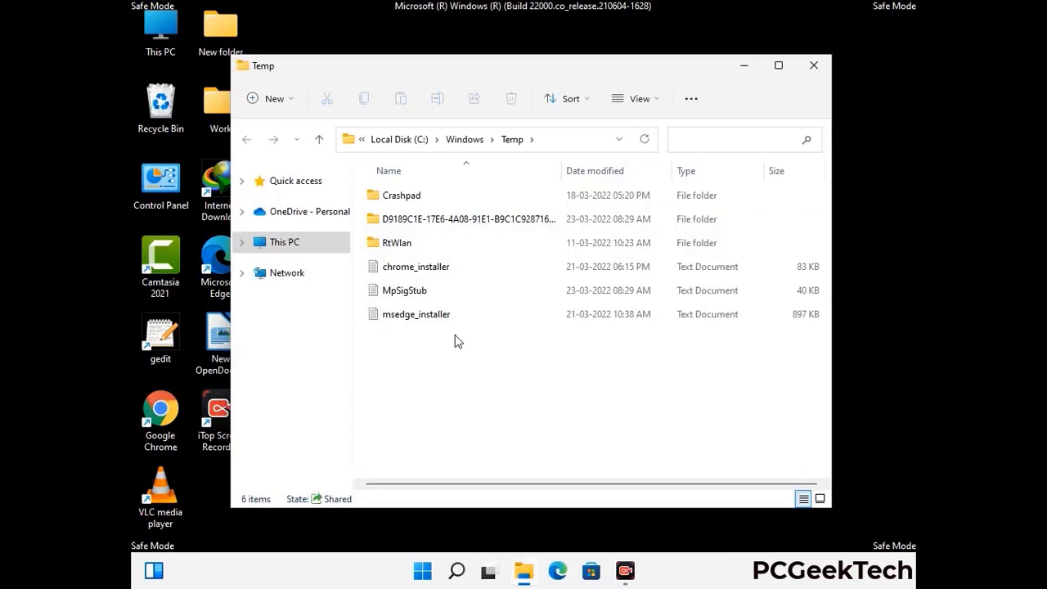
- Select and delete all six items, then close the empty folder
{"action": "key", "text": "ctrl+a"}
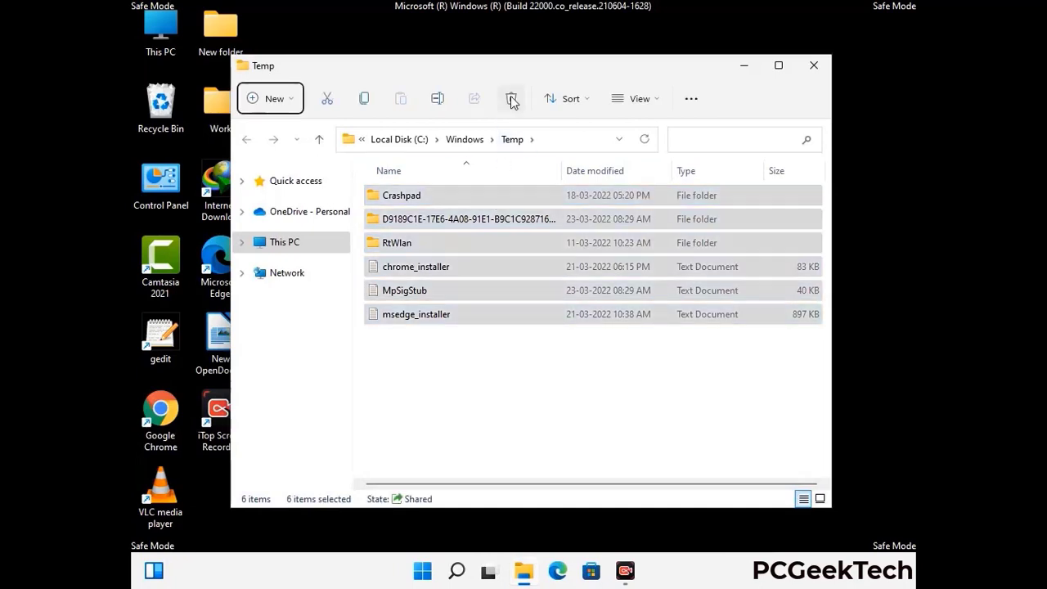
{"action": "left_click", "coordinate": [512, 98]}
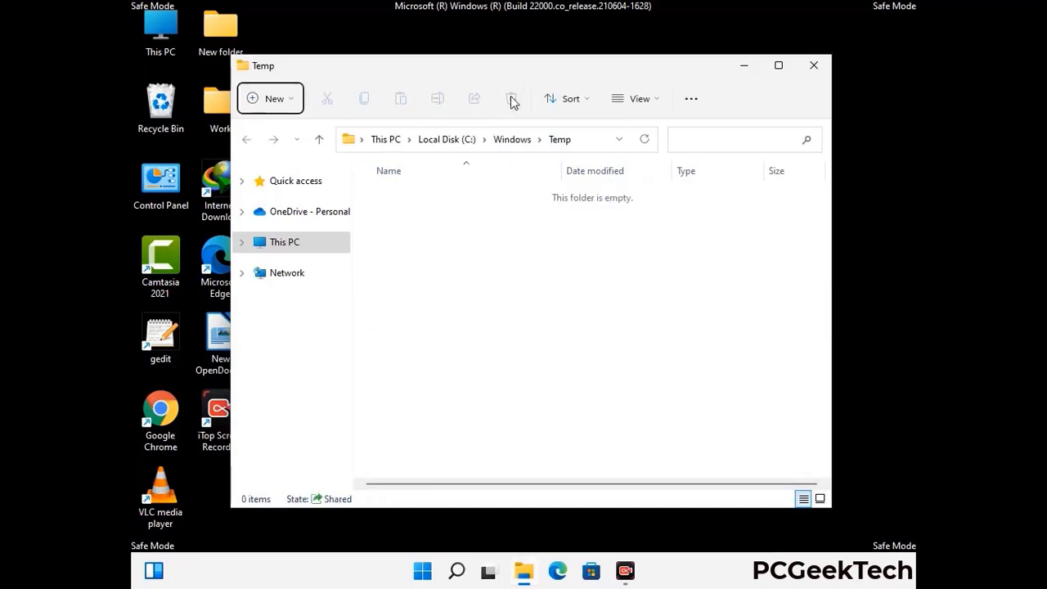
{"action": "left_click", "coordinate": [816, 67]}
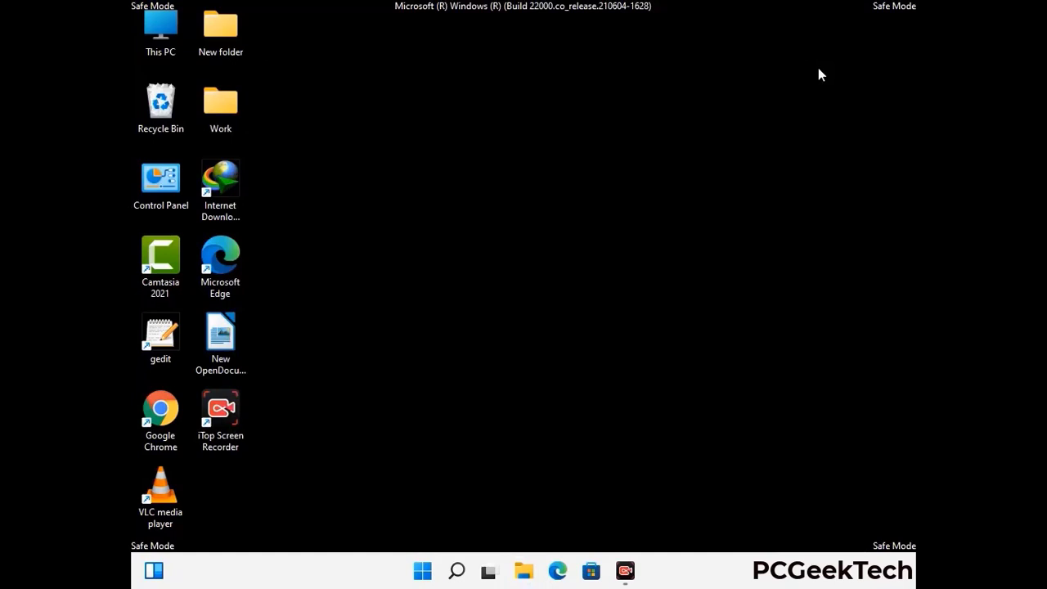
- Launch Registry Editor by running regedit from the Run box
{"action": "key", "text": "super+r"}
{"action": "left_click_drag", "start_coordinate": [318, 377], "coordinate": [545, 132]}
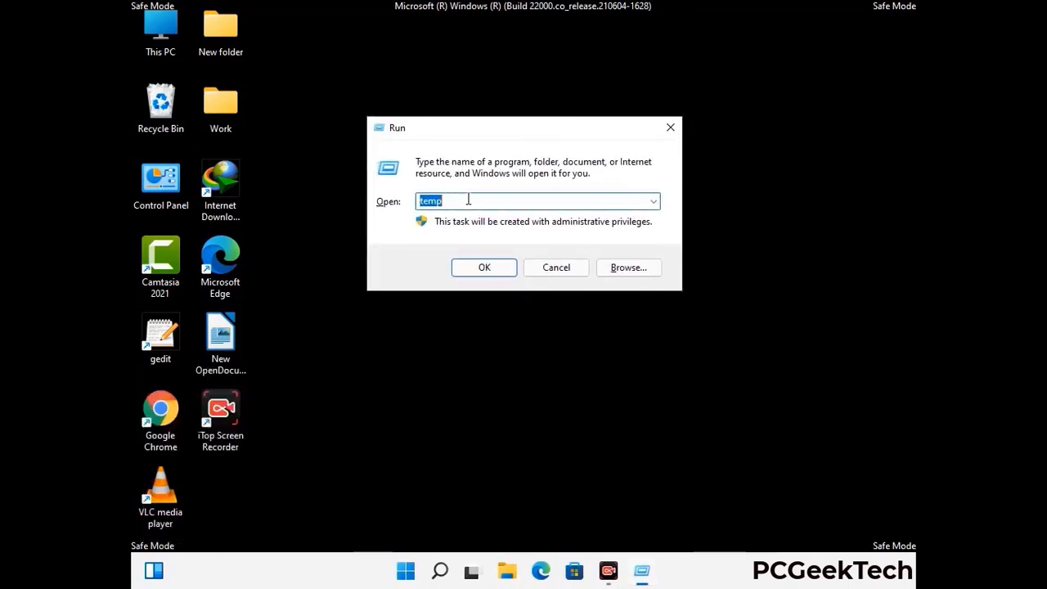
{"action": "type", "text": "regedit"}
{"action": "key", "text": "Return"}
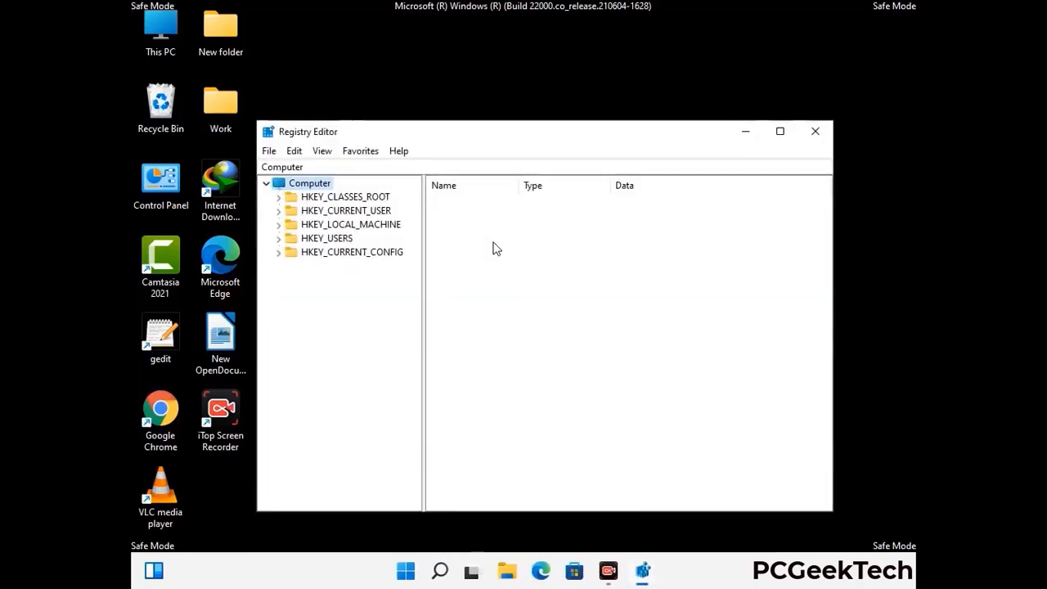
- Expand HKEY_CURRENT_USER, then Software, then Microsoft in the key tree
{"action": "left_click", "coordinate": [351, 224]}
{"action": "left_click", "coordinate": [279, 211]}
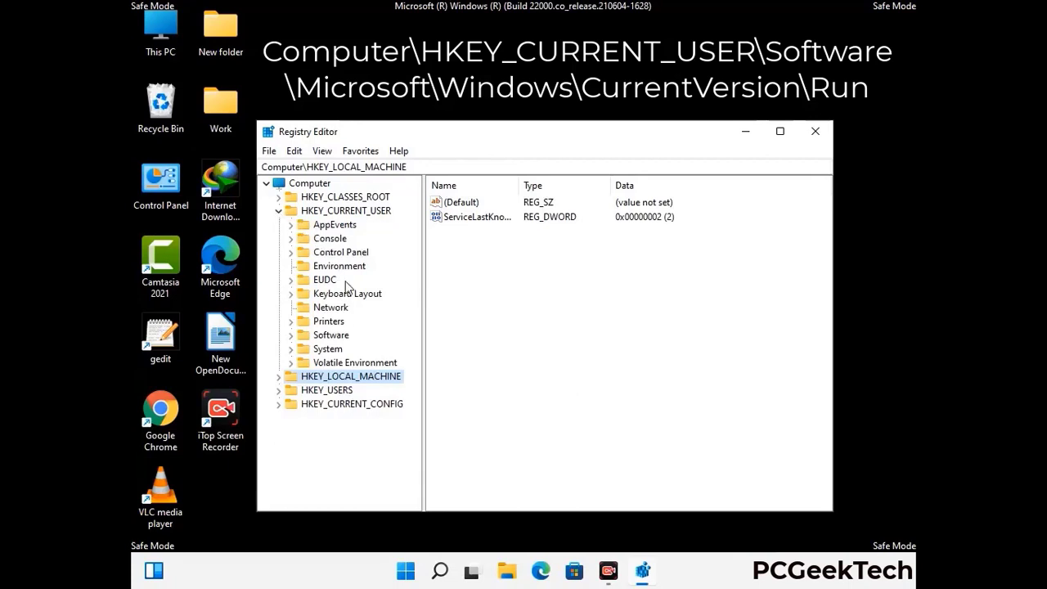
{"action": "left_click", "coordinate": [328, 338]}
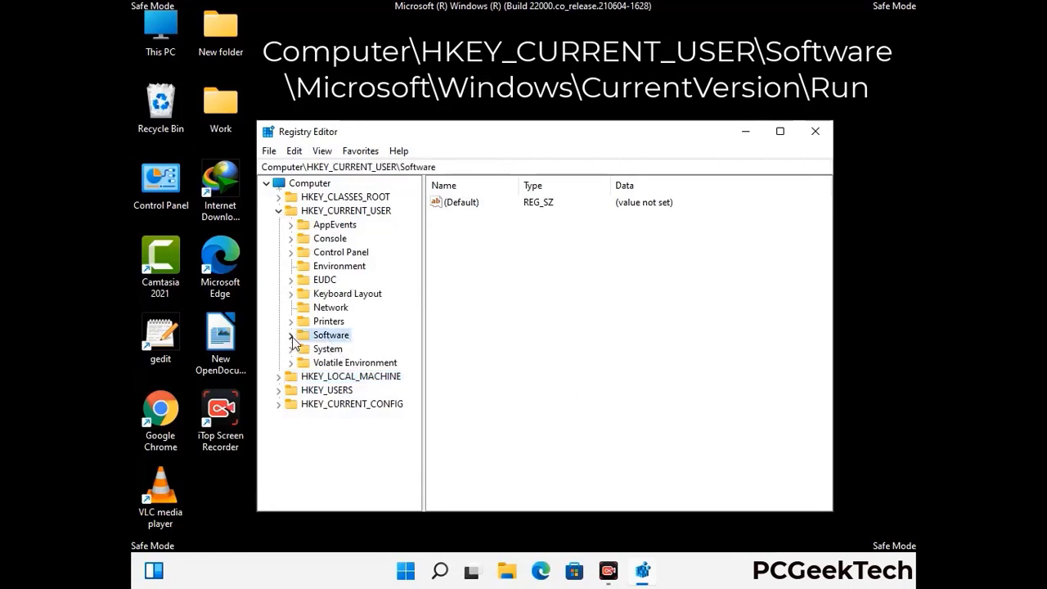
{"action": "left_click", "coordinate": [289, 338]}
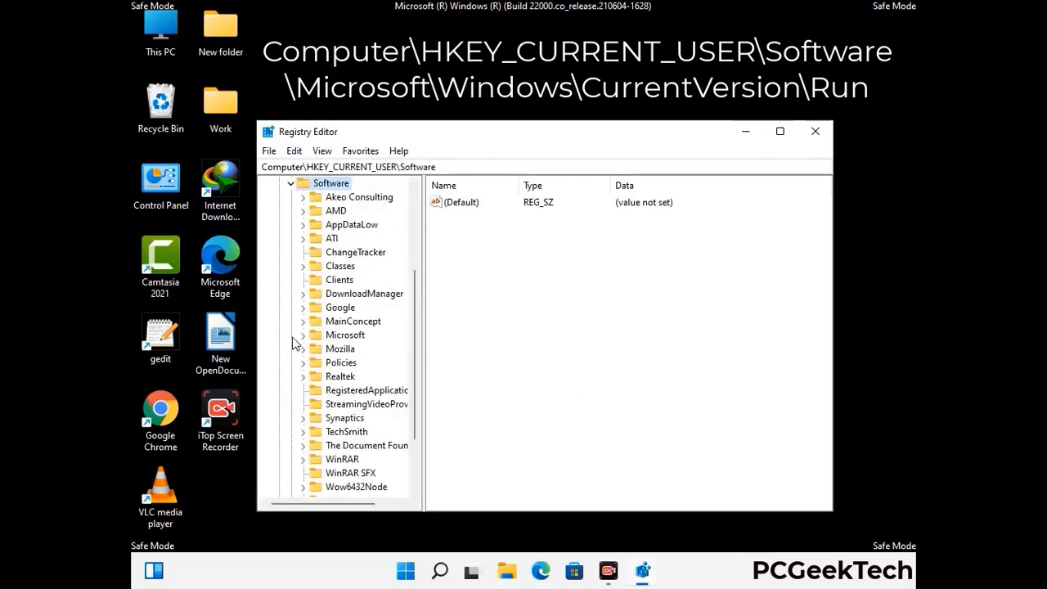
{"action": "double_click", "coordinate": [342, 338]}
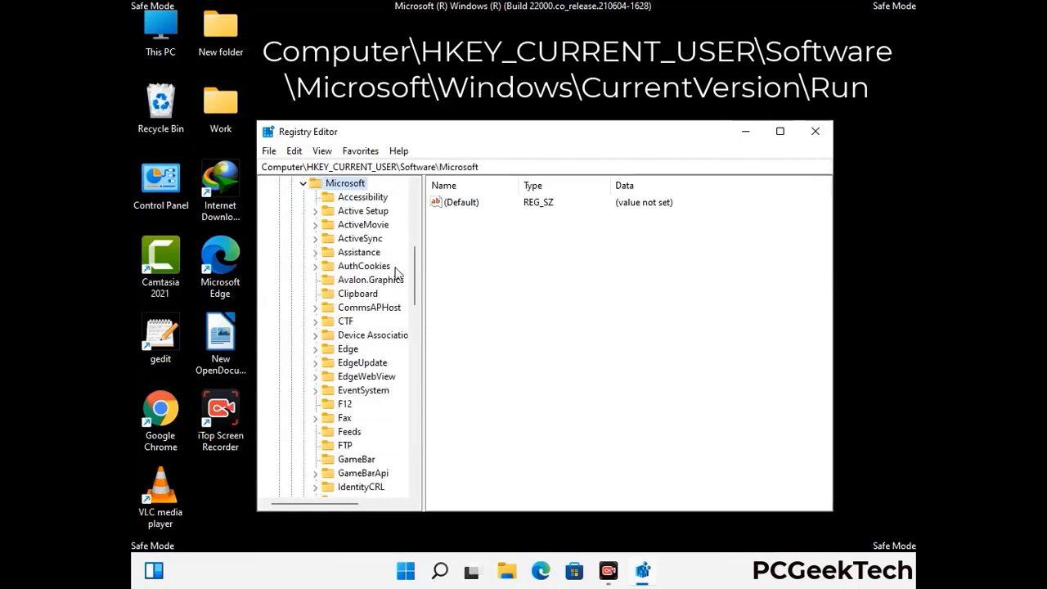
- Go through Windows and CurrentVersion to the Run key, listing its five startup entries
{"action": "scroll", "coordinate": [378, 357], "scroll_direction": "down", "scroll_amount": 2}
{"action": "scroll", "coordinate": [378, 358], "scroll_direction": "down", "scroll_amount": 2}
{"action": "scroll", "coordinate": [378, 358], "scroll_direction": "down", "scroll_amount": 1}
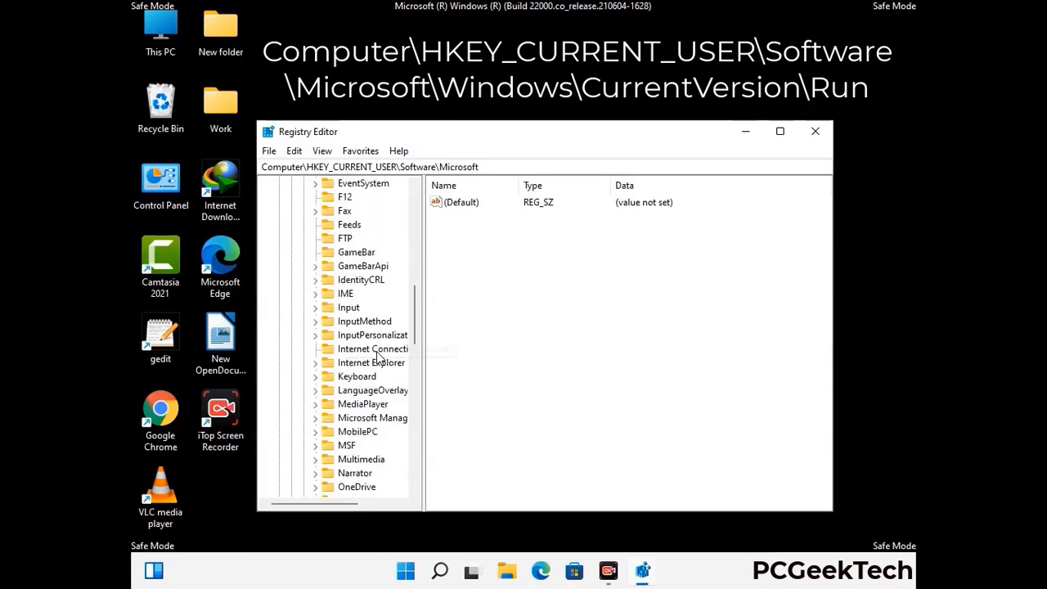
{"action": "scroll", "coordinate": [378, 357], "scroll_direction": "down", "scroll_amount": 2}
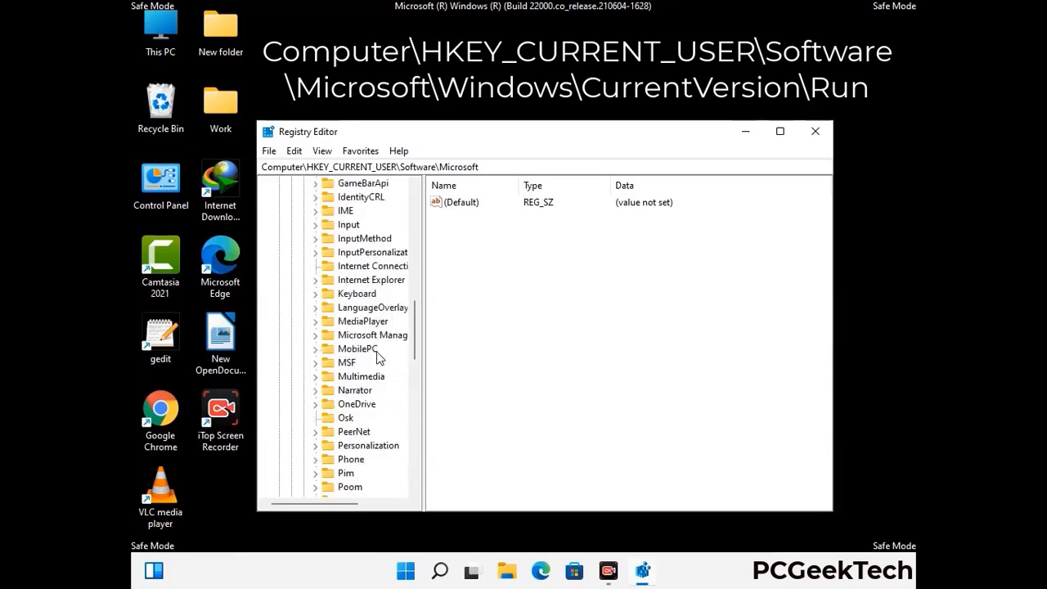
{"action": "scroll", "coordinate": [378, 358], "scroll_direction": "down", "scroll_amount": 7}
{"action": "scroll", "coordinate": [378, 357], "scroll_direction": "down", "scroll_amount": 3}
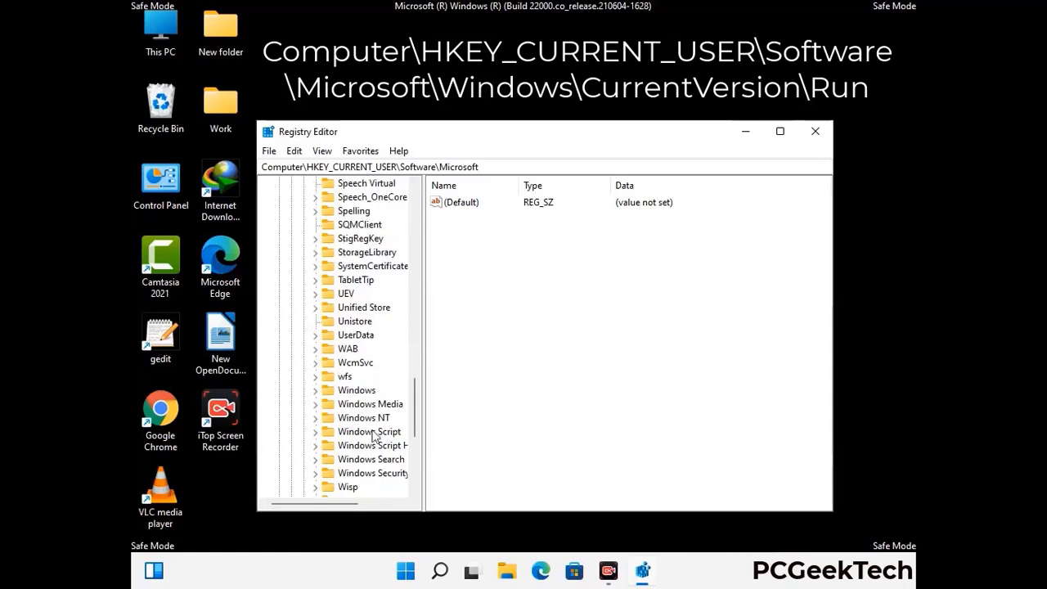
{"action": "double_click", "coordinate": [369, 393]}
{"action": "scroll", "coordinate": [379, 384], "scroll_direction": "down", "scroll_amount": 1}
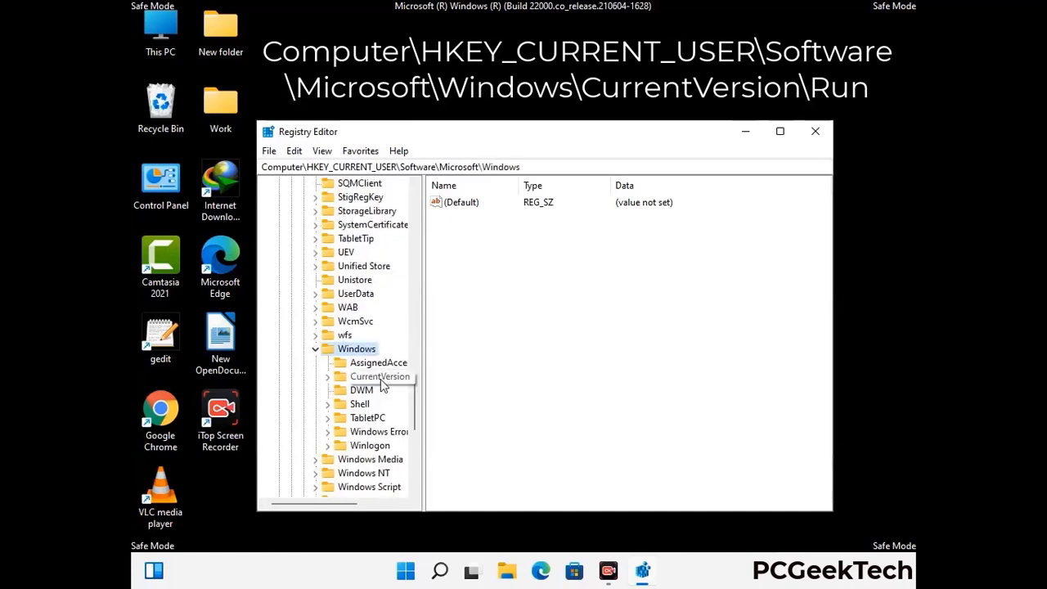
{"action": "double_click", "coordinate": [381, 378]}
{"action": "scroll", "coordinate": [378, 360], "scroll_direction": "down", "scroll_amount": 5}
{"action": "scroll", "coordinate": [375, 356], "scroll_direction": "down", "scroll_amount": 4}
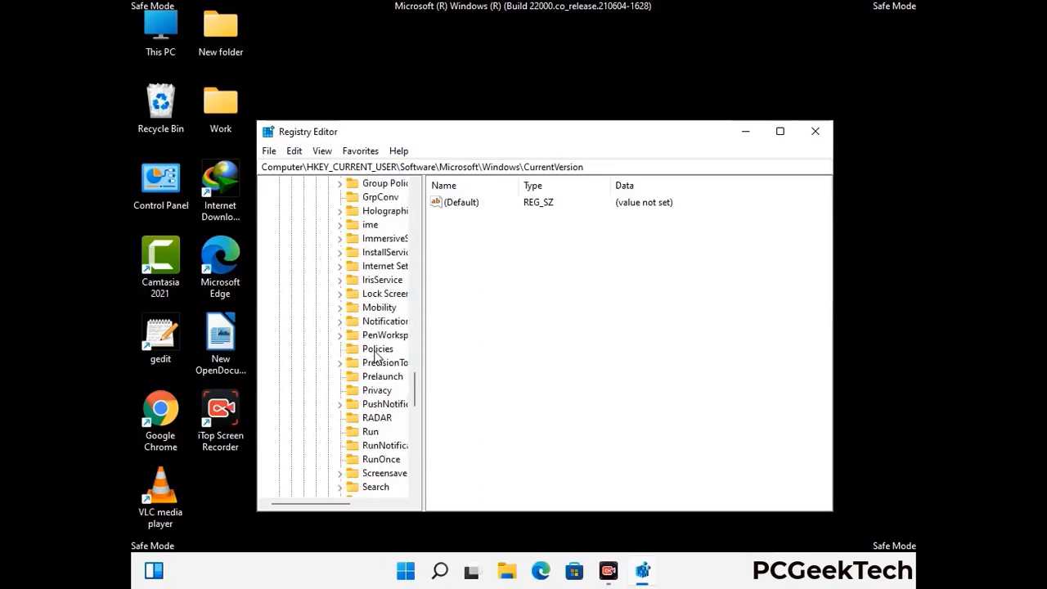
{"action": "scroll", "coordinate": [376, 356], "scroll_direction": "down", "scroll_amount": 1}
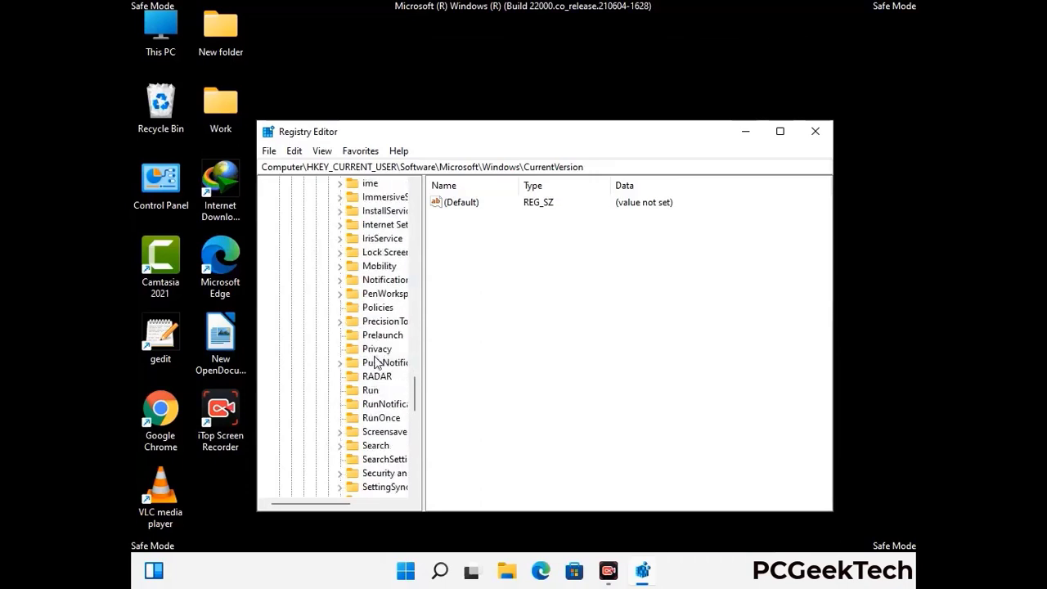
{"action": "left_click", "coordinate": [371, 392]}
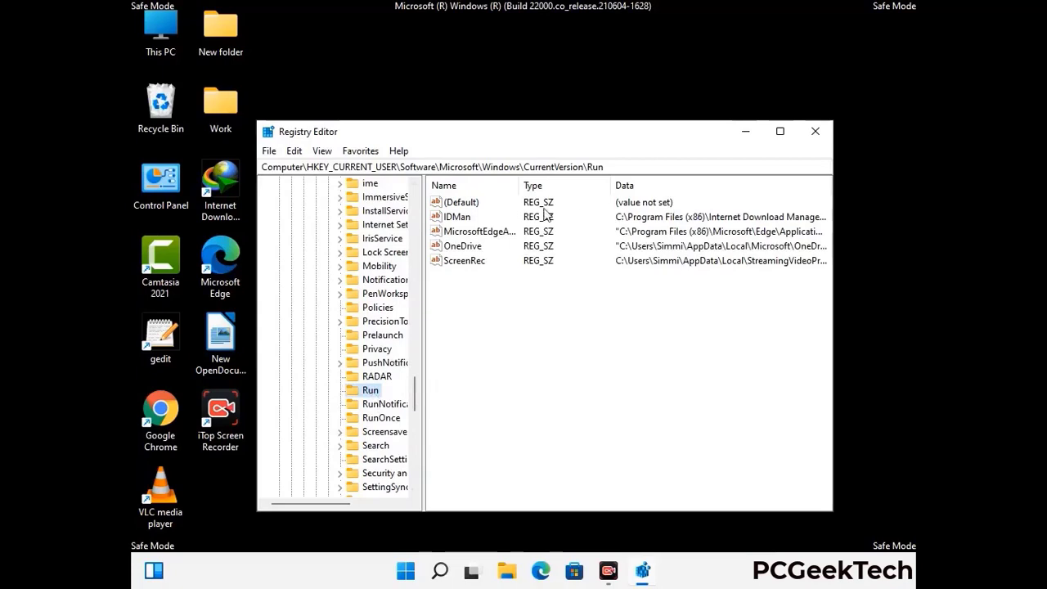
- Delete the ScreenRec startup value from the Run key and confirm the deletion
{"action": "left_click", "coordinate": [463, 262]}
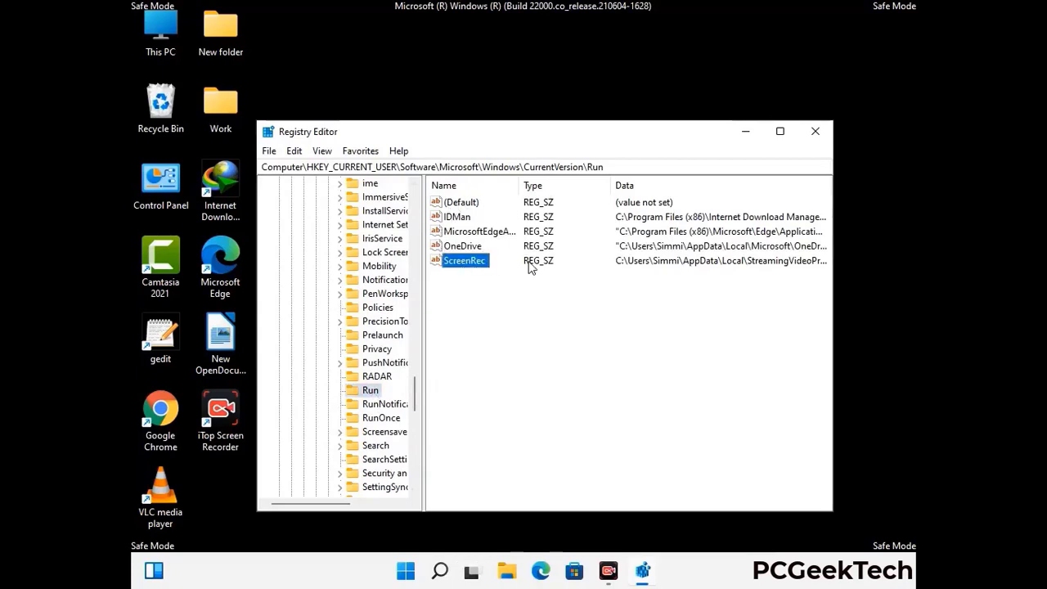
{"action": "left_click", "coordinate": [468, 262]}
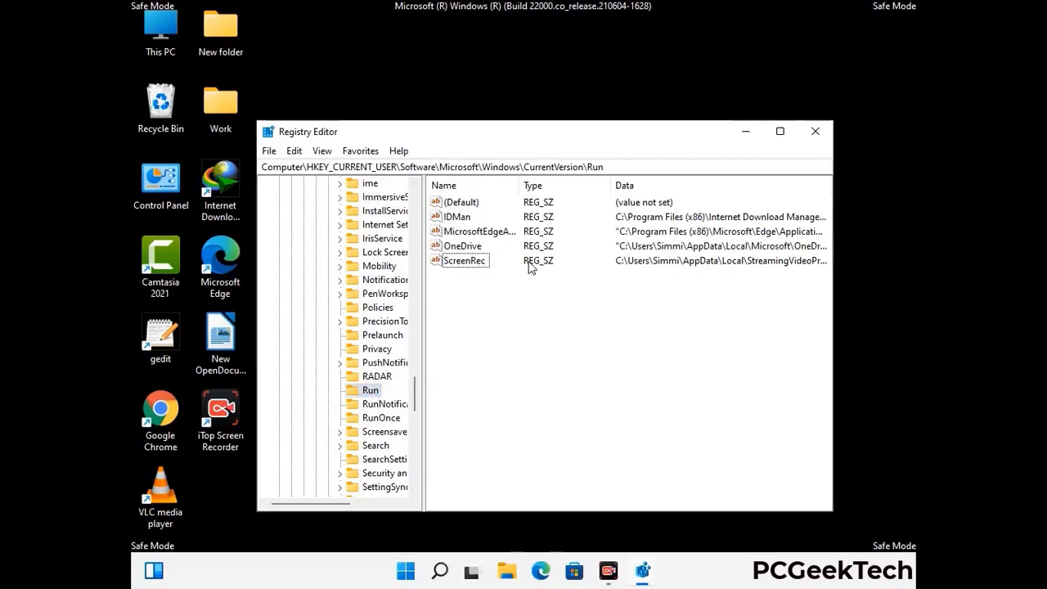
{"action": "right_click", "coordinate": [473, 265]}
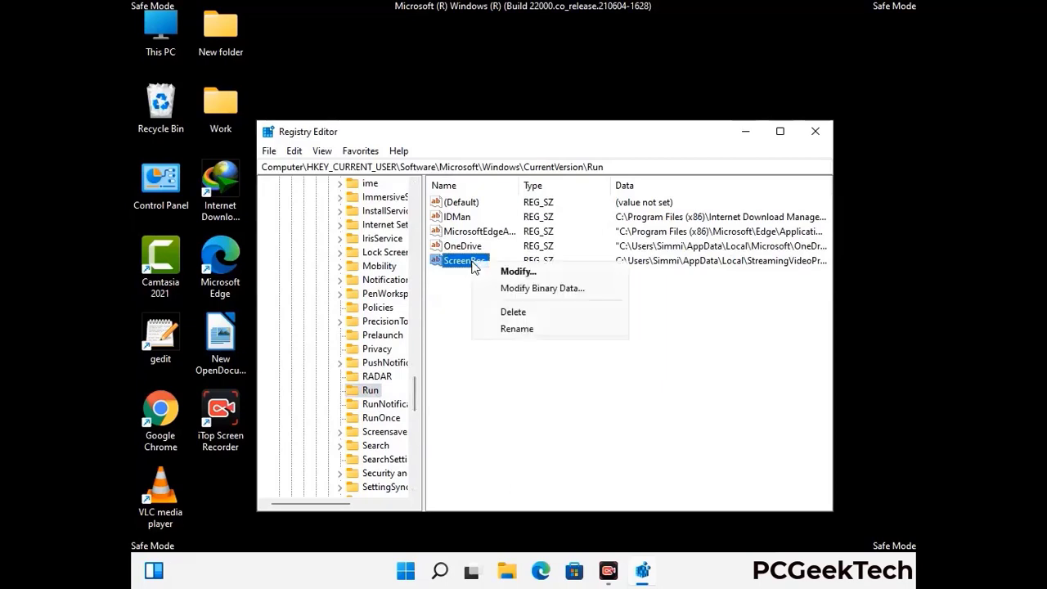
{"action": "left_click", "coordinate": [502, 310]}
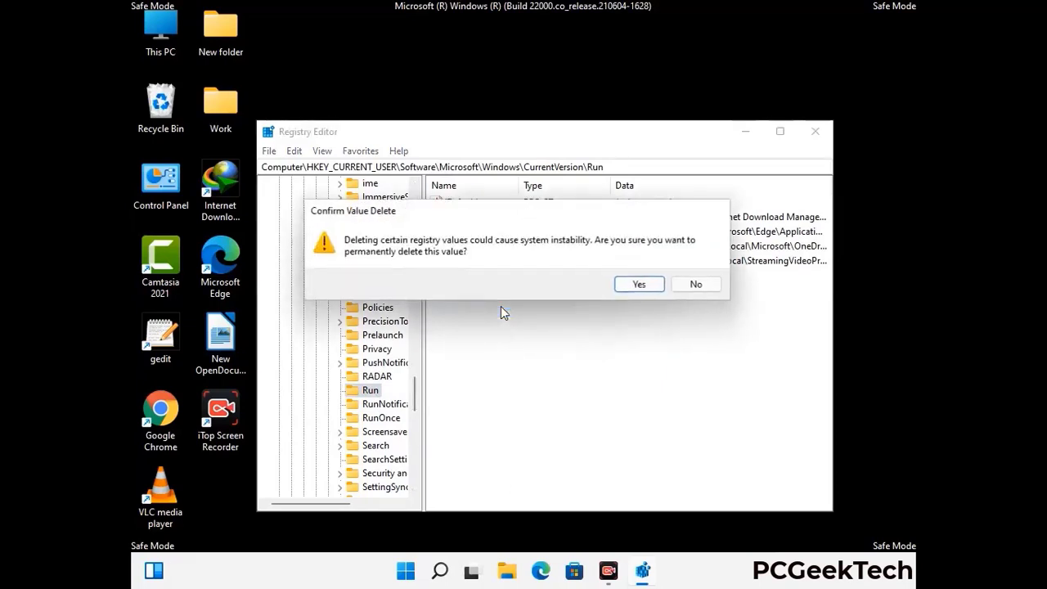
{"action": "left_click", "coordinate": [654, 288]}
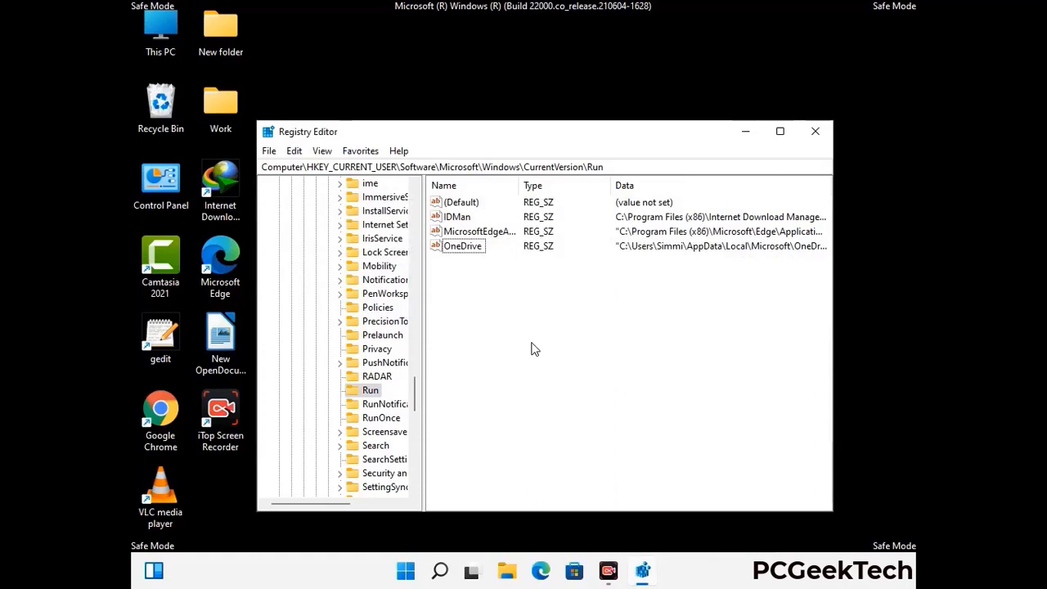
- Search the registry for 'Virus Nam', dismiss the search, and close Registry Editor
{"action": "key", "text": "ctrl+f"}
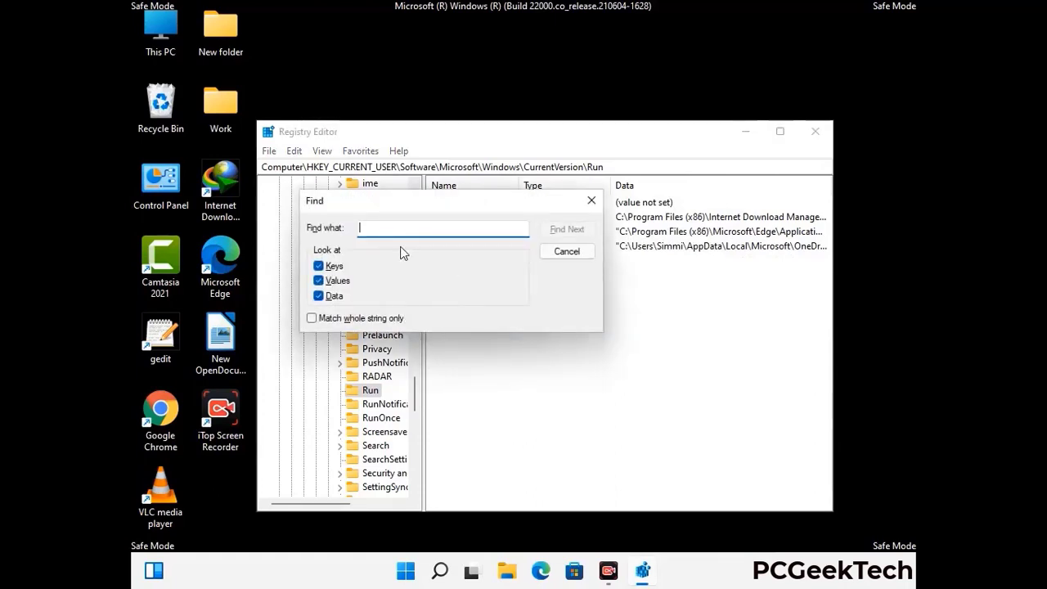
{"action": "type", "text": "Virus Name"}
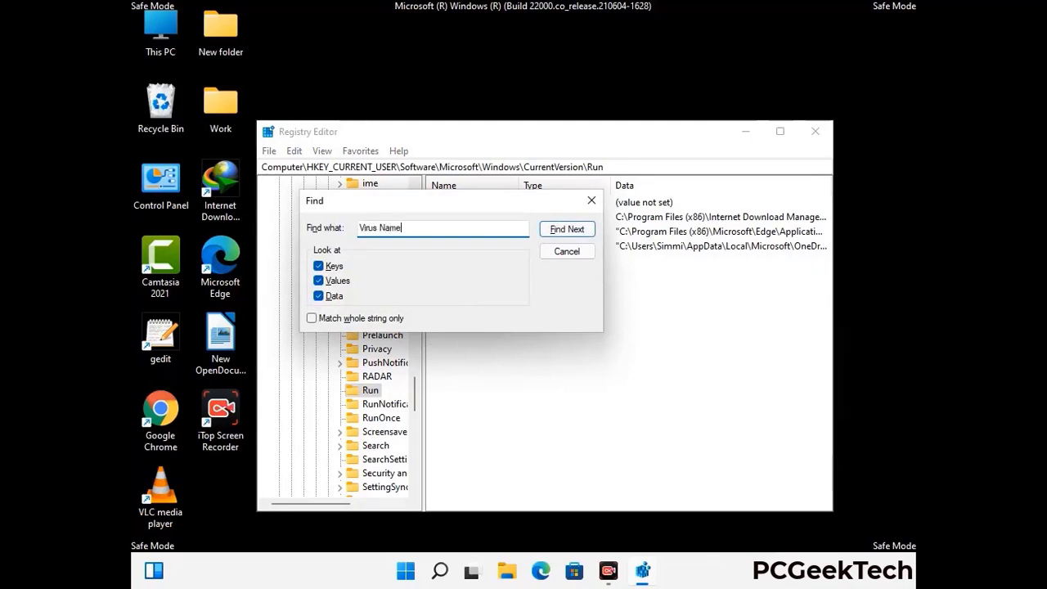
{"action": "left_click", "coordinate": [555, 235]}
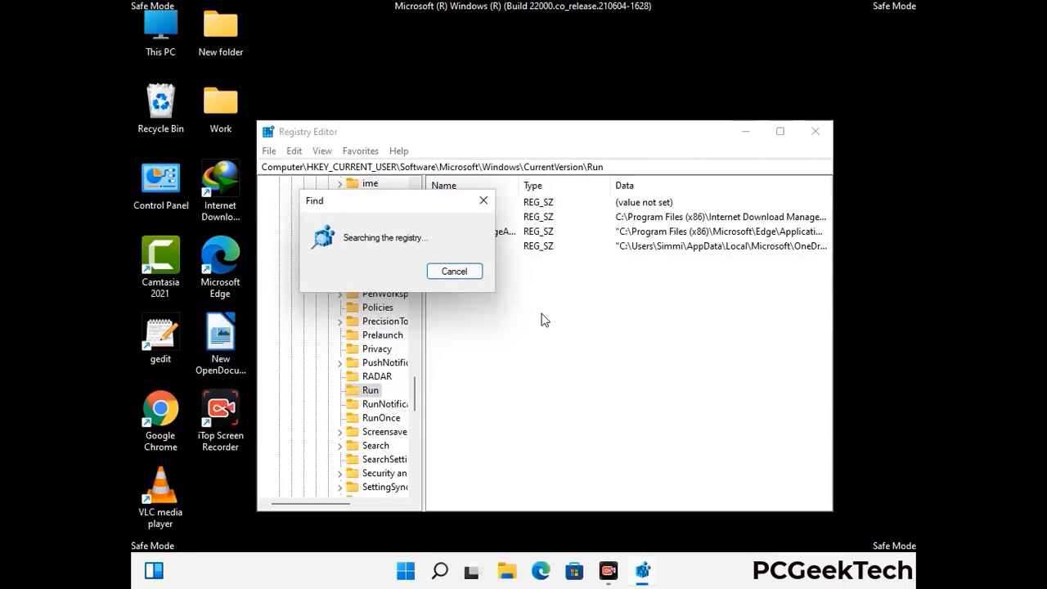
{"action": "left_click", "coordinate": [490, 202]}
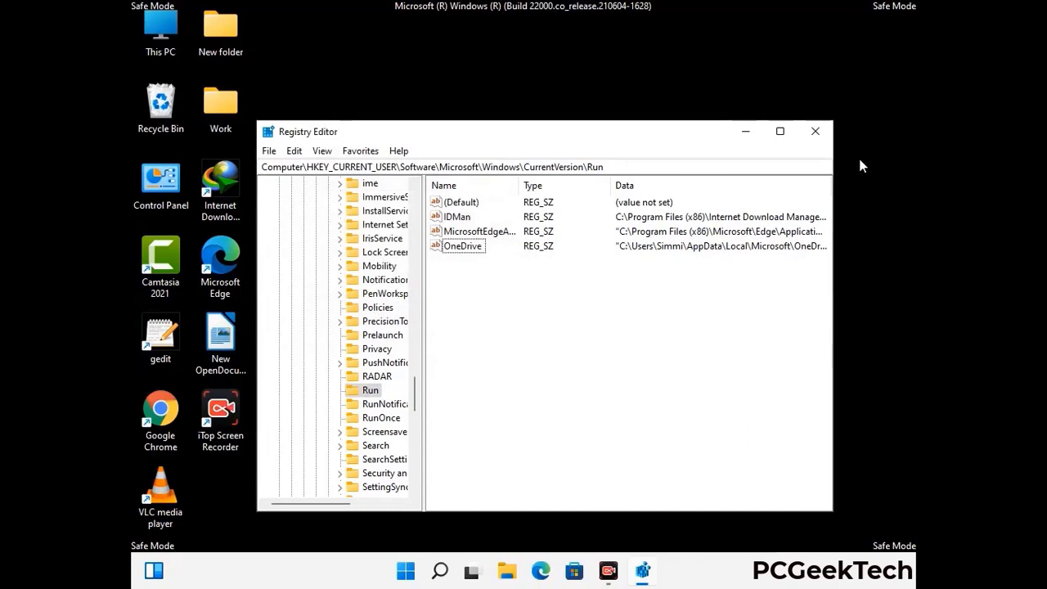
{"action": "left_click", "coordinate": [816, 131]}
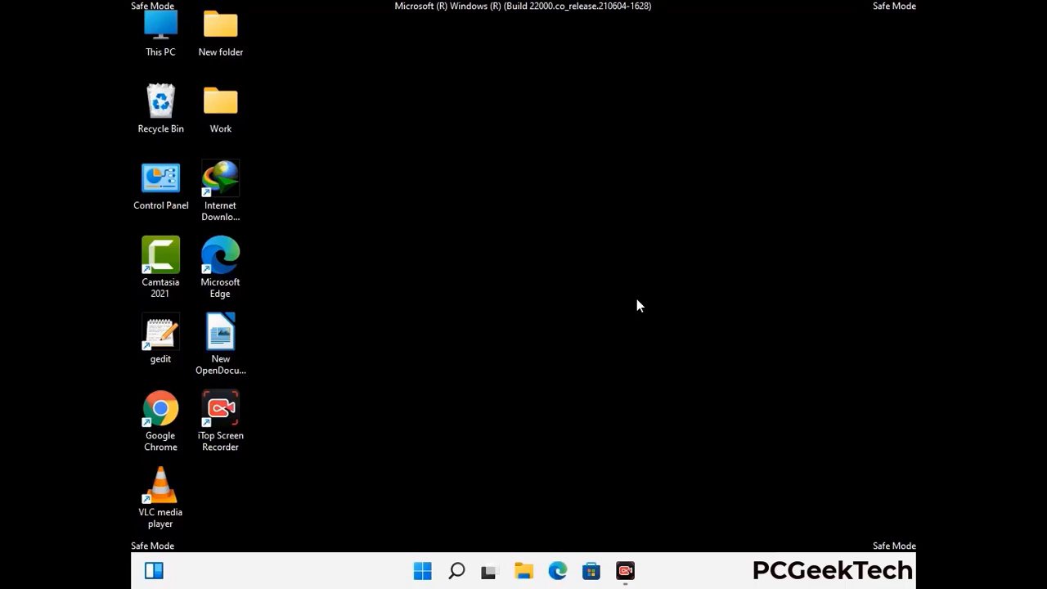
- Reopen System Configuration via msconfig and uncheck Safe boot on the Boot tab
{"action": "key", "text": "super+r"}
{"action": "left_click_drag", "start_coordinate": [305, 381], "coordinate": [536, 163]}
{"action": "type", "text": "ms"}
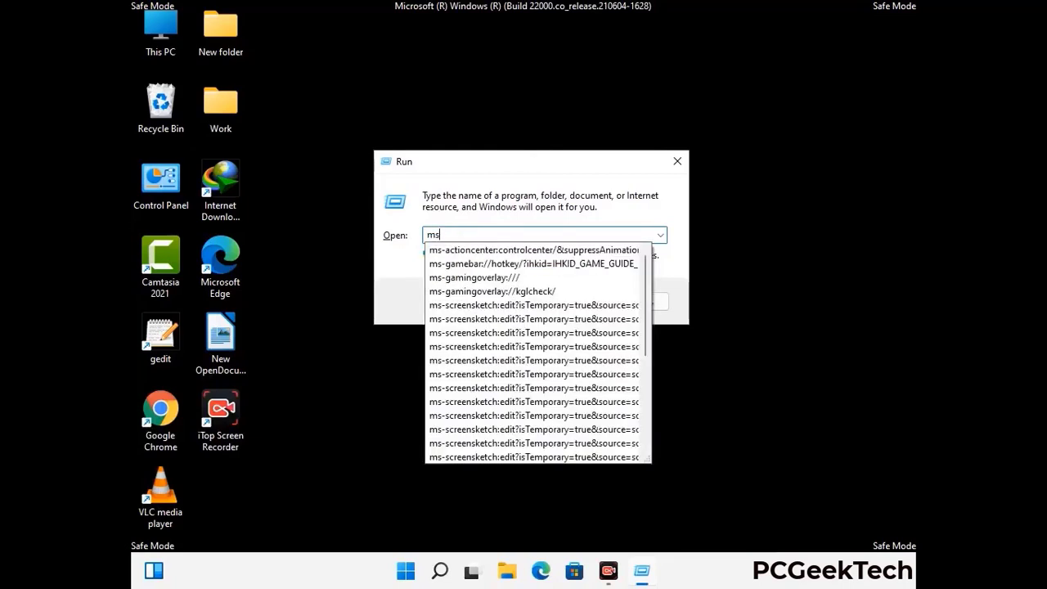
{"action": "type", "text": "config"}
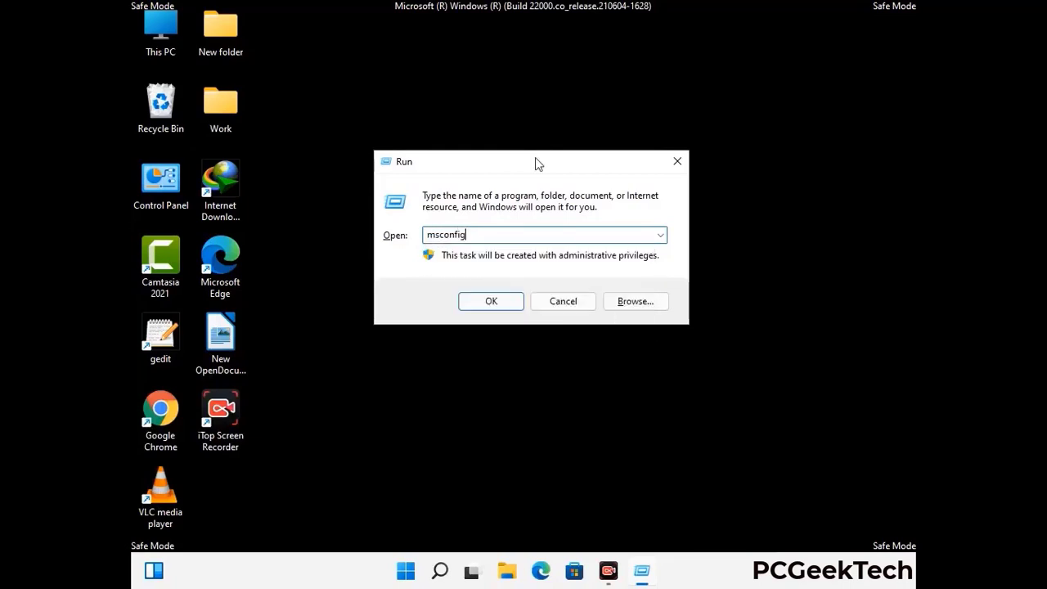
{"action": "left_click", "coordinate": [483, 301]}
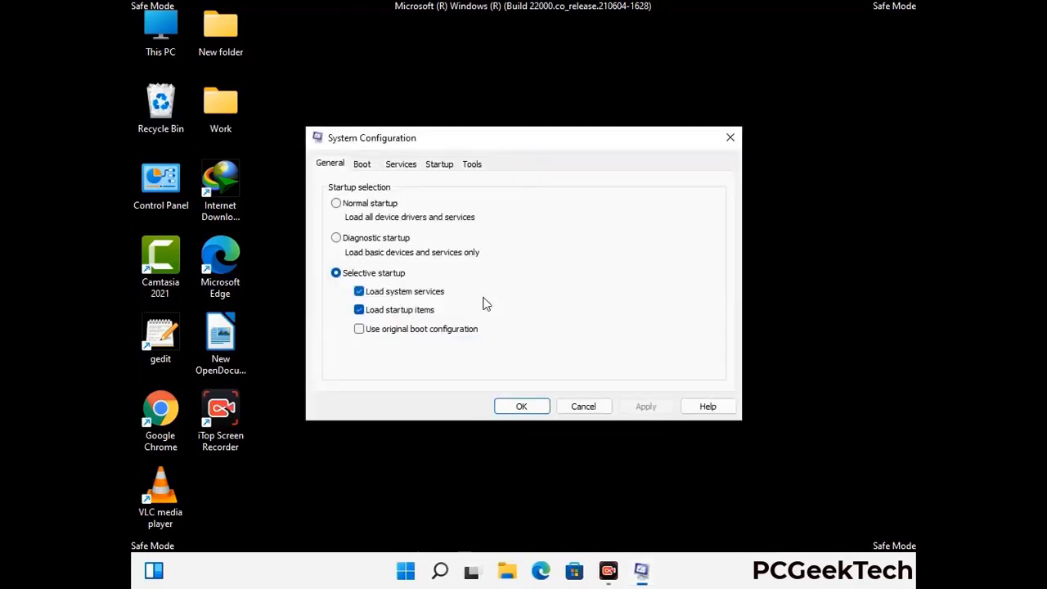
{"action": "left_click", "coordinate": [361, 164]}
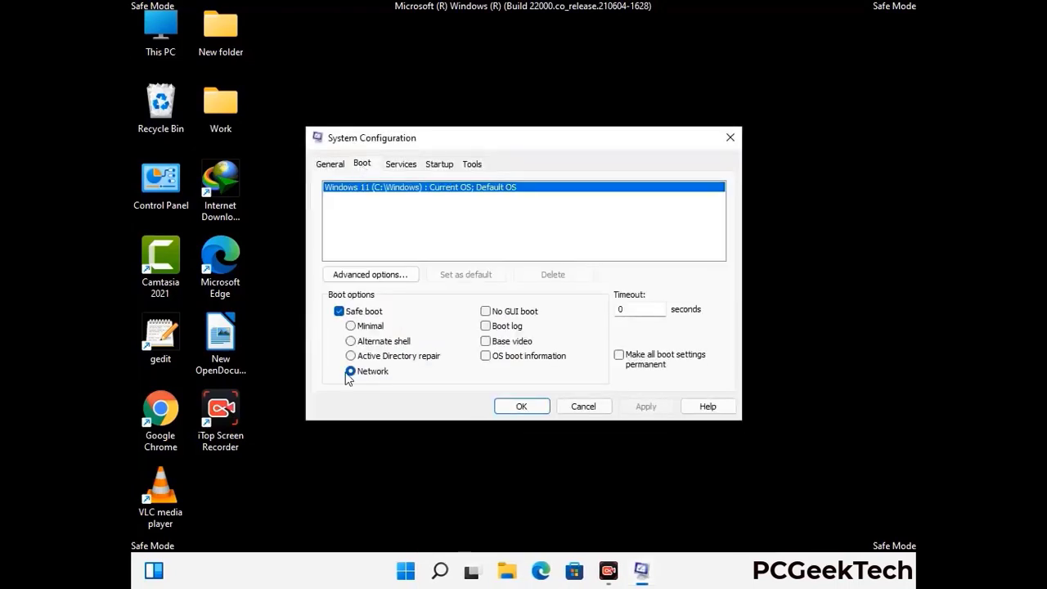
{"action": "left_click", "coordinate": [339, 311]}
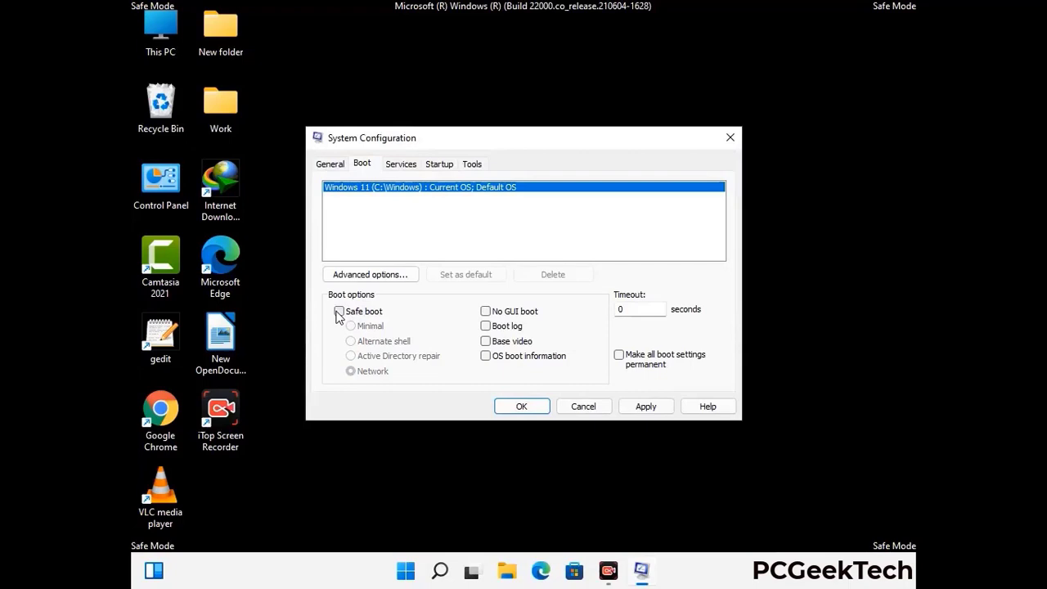